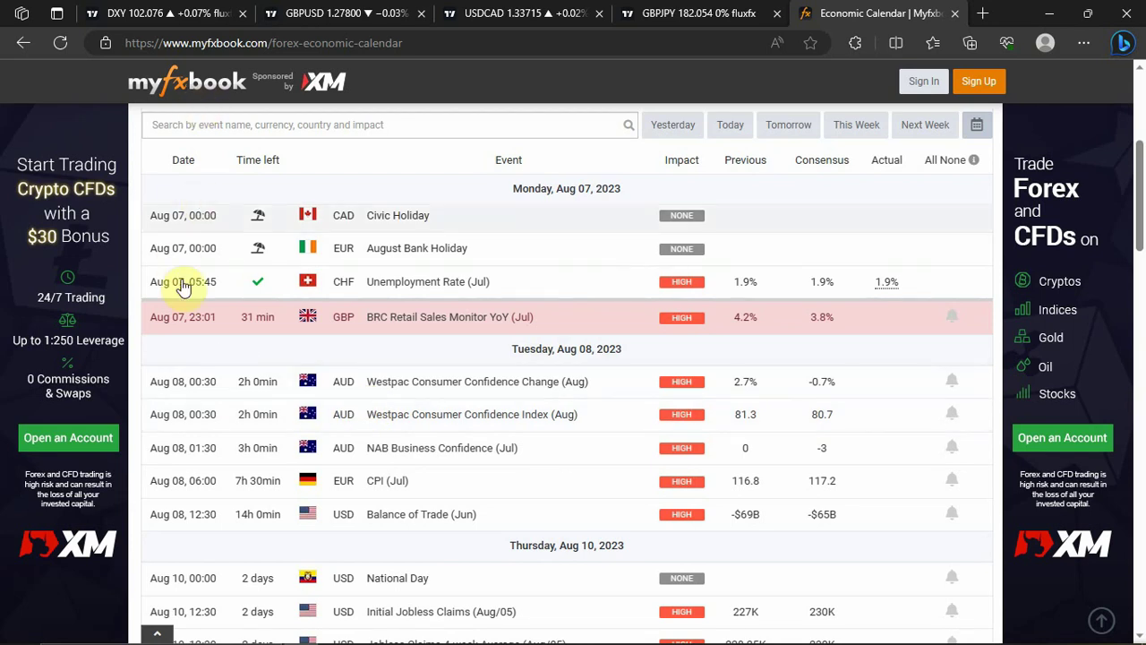
# Step: Review Monday's previous-day high and low levels on the 1-hour DXY chart and view the GBPUSD chart
pyautogui.click(182, 24)
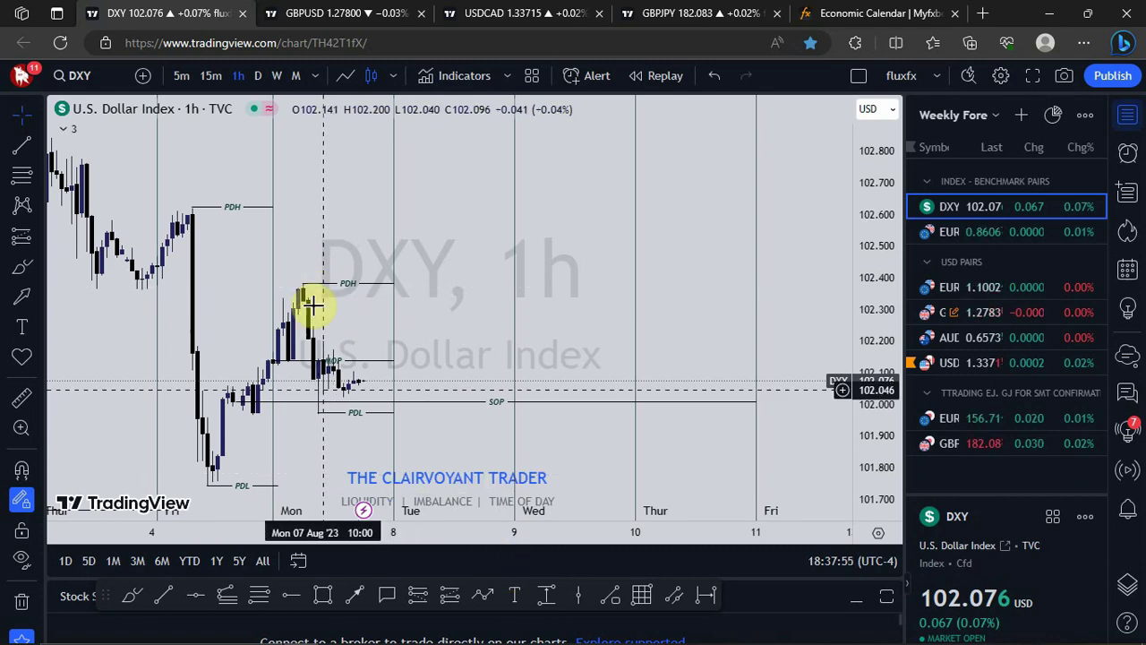
pyautogui.moveTo(358, 473)
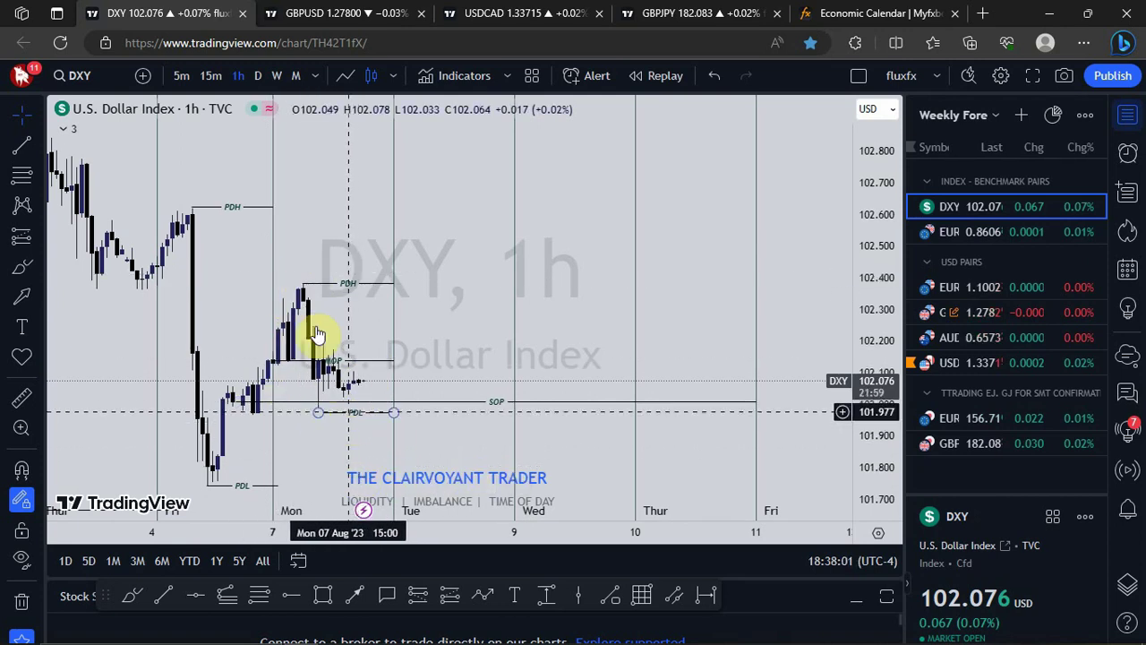
pyautogui.click(194, 207)
pyautogui.click(317, 439)
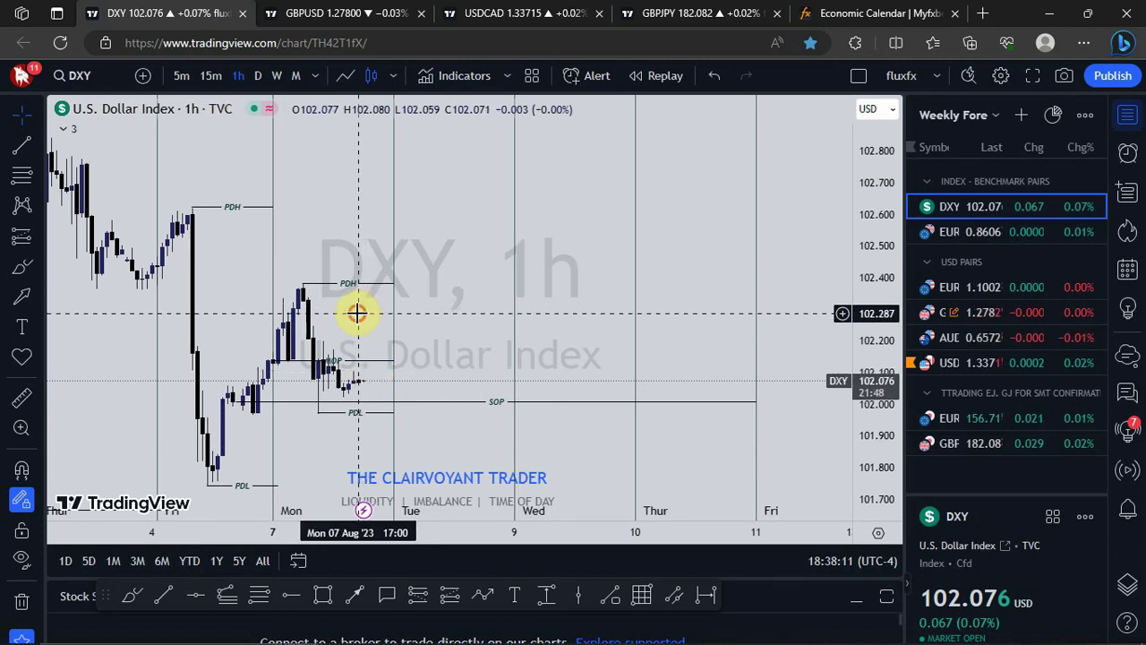
pyautogui.moveTo(417, 314); pyautogui.dragTo(448, 335)
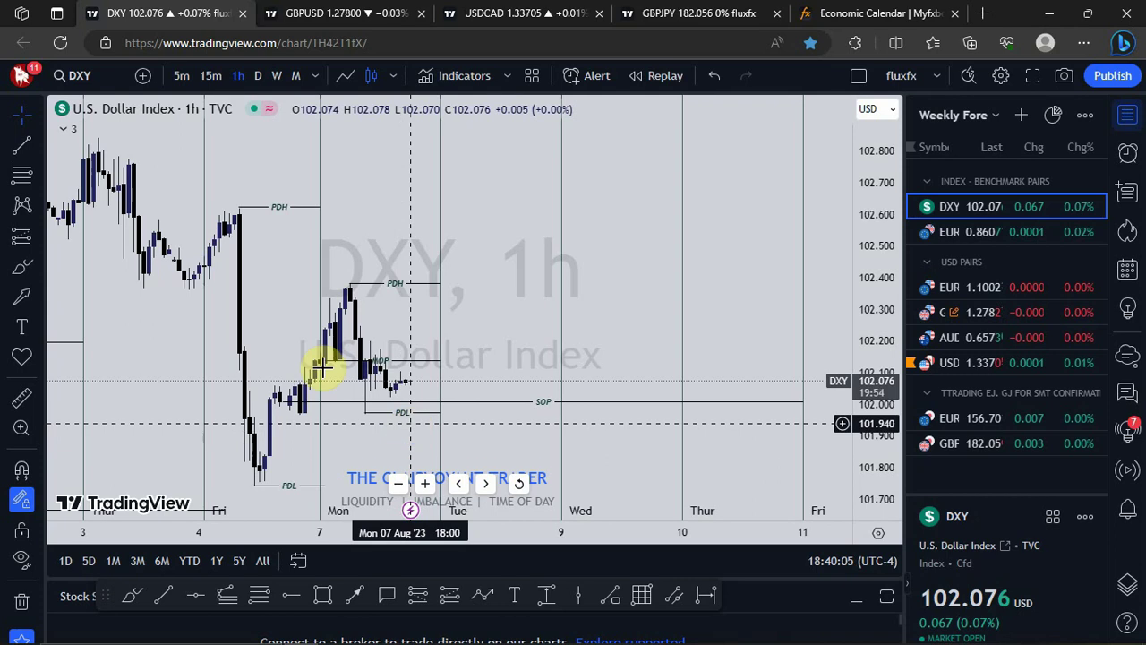
pyautogui.click(354, 13)
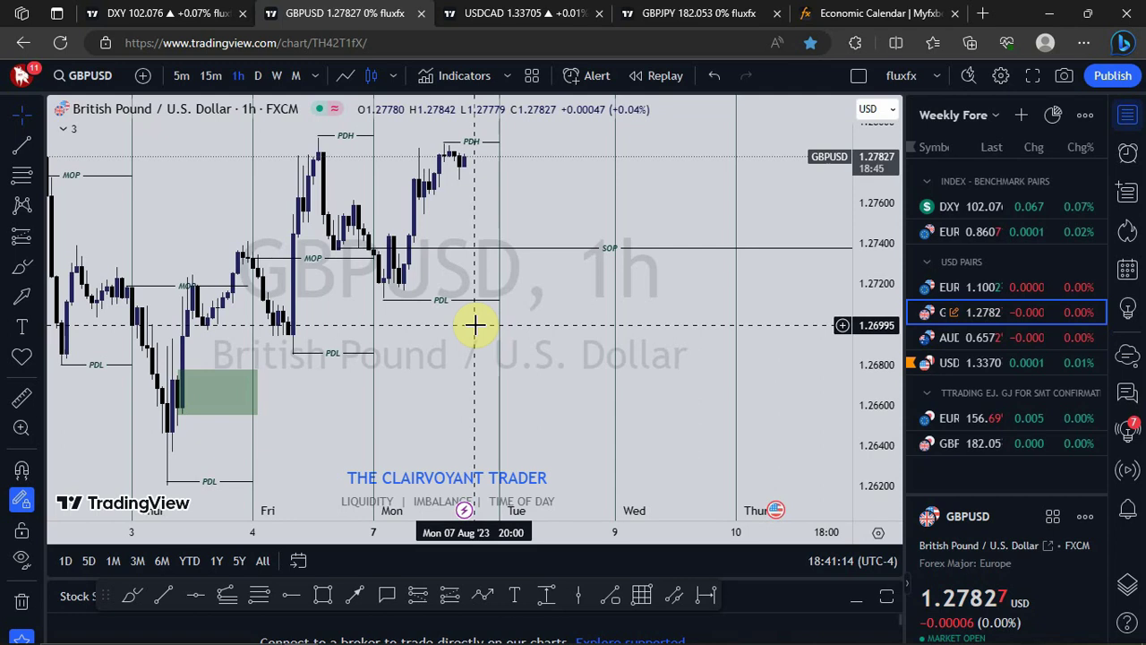
# Step: On the USDCAD chart, draw a rectangle zone from about 1.33630 to 1.33513, spanning Fri 04 Aug 09:00 to Tue 08 Aug 12:00
pyautogui.click(588, 13)
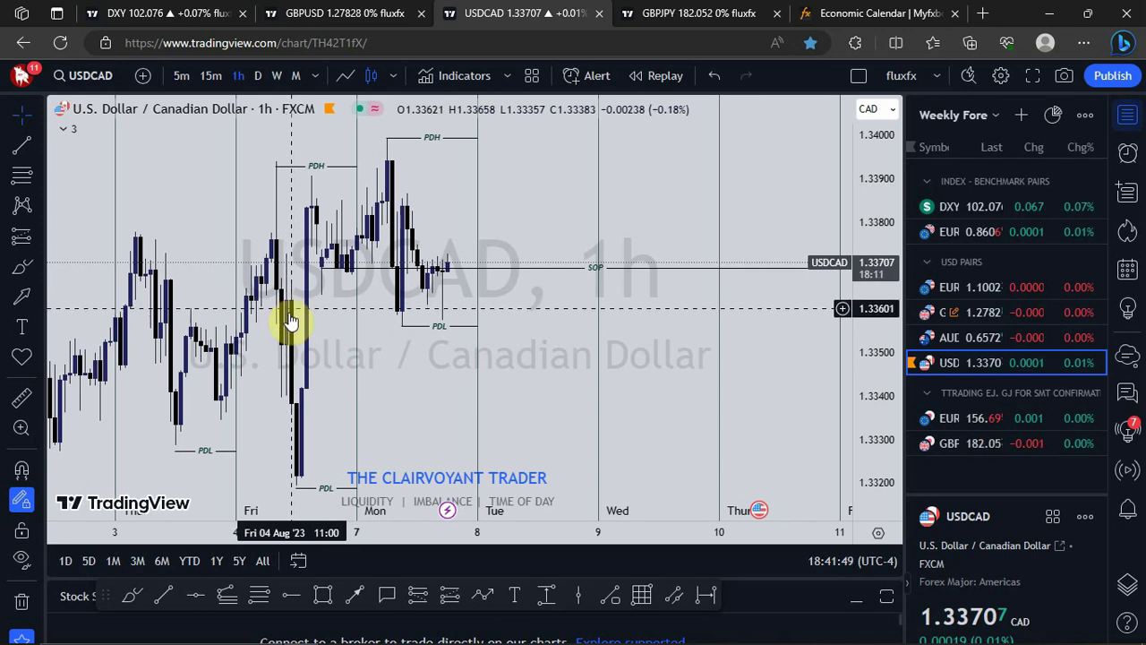
pyautogui.click(324, 595)
pyautogui.moveTo(289, 296)
pyautogui.mouseDown()
pyautogui.moveTo(300, 394)
pyautogui.moveTo(313, 355)
pyautogui.moveTo(486, 341)
pyautogui.moveTo(538, 349)
pyautogui.mouseUp()
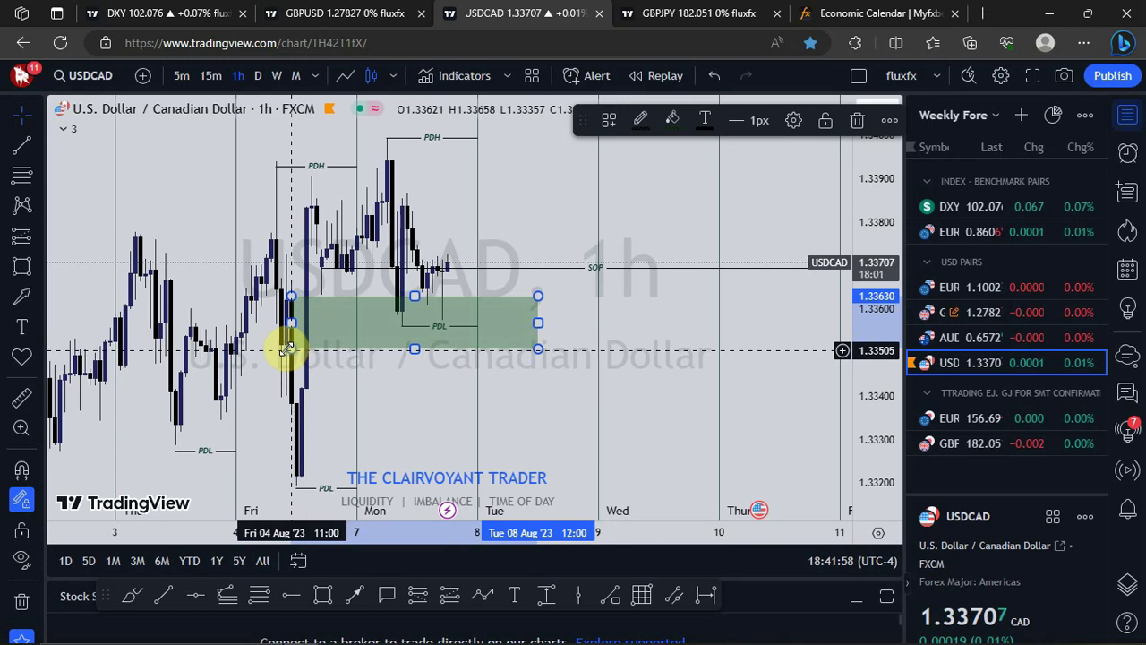
pyautogui.moveTo(287, 349); pyautogui.dragTo(281, 346)
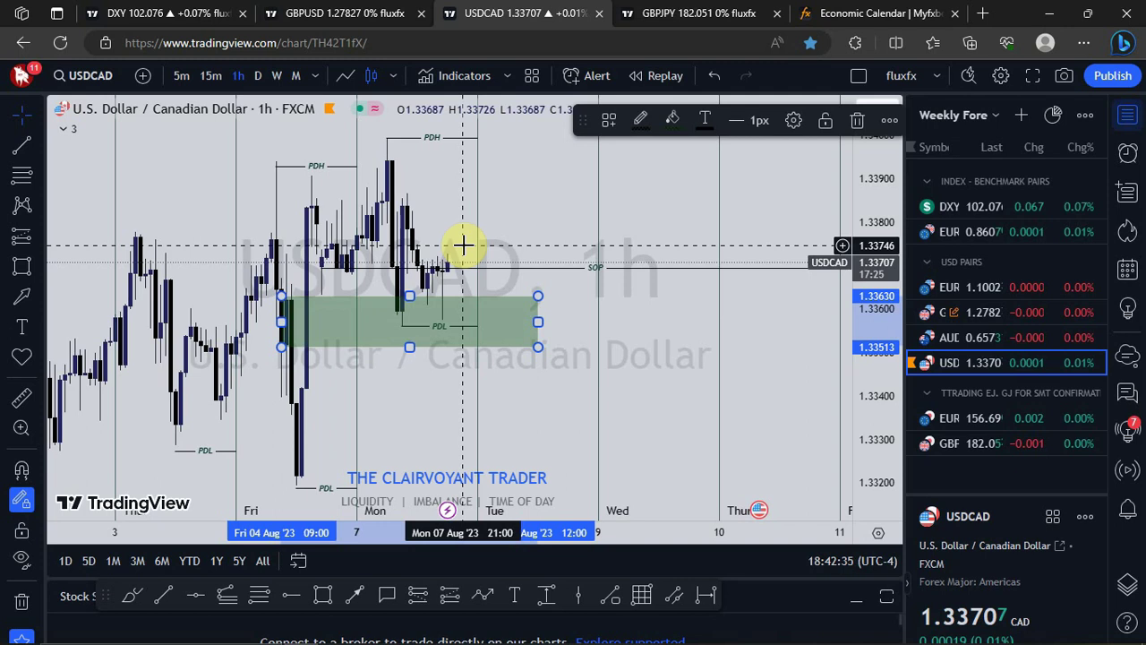
pyautogui.rightClick(625, 326)
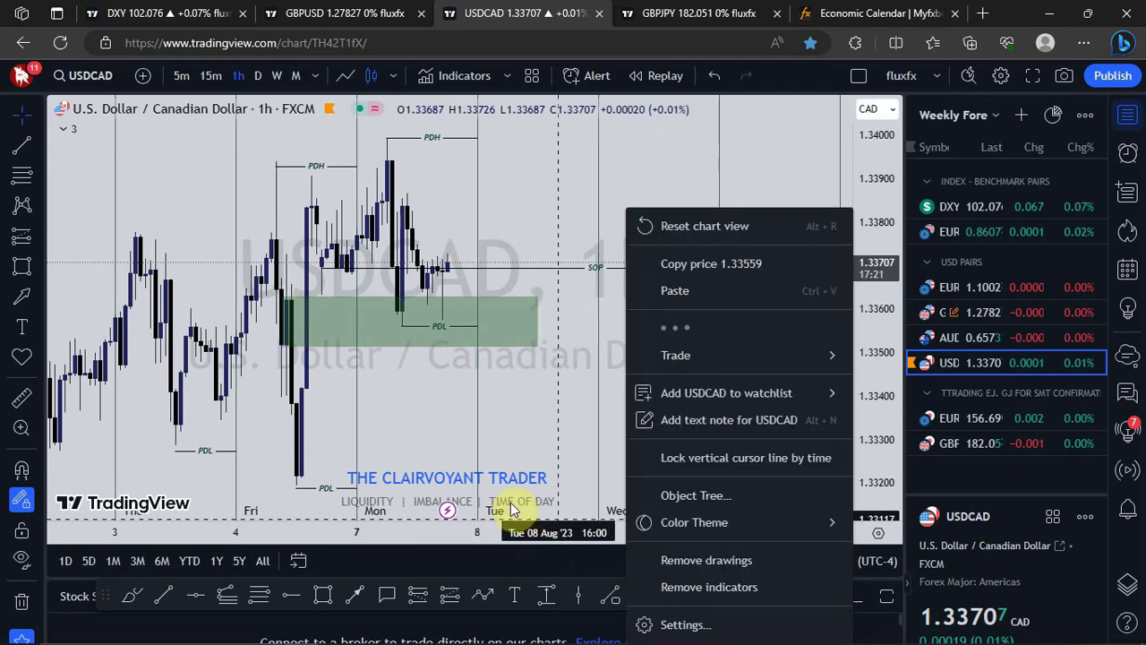
pyautogui.click(498, 414)
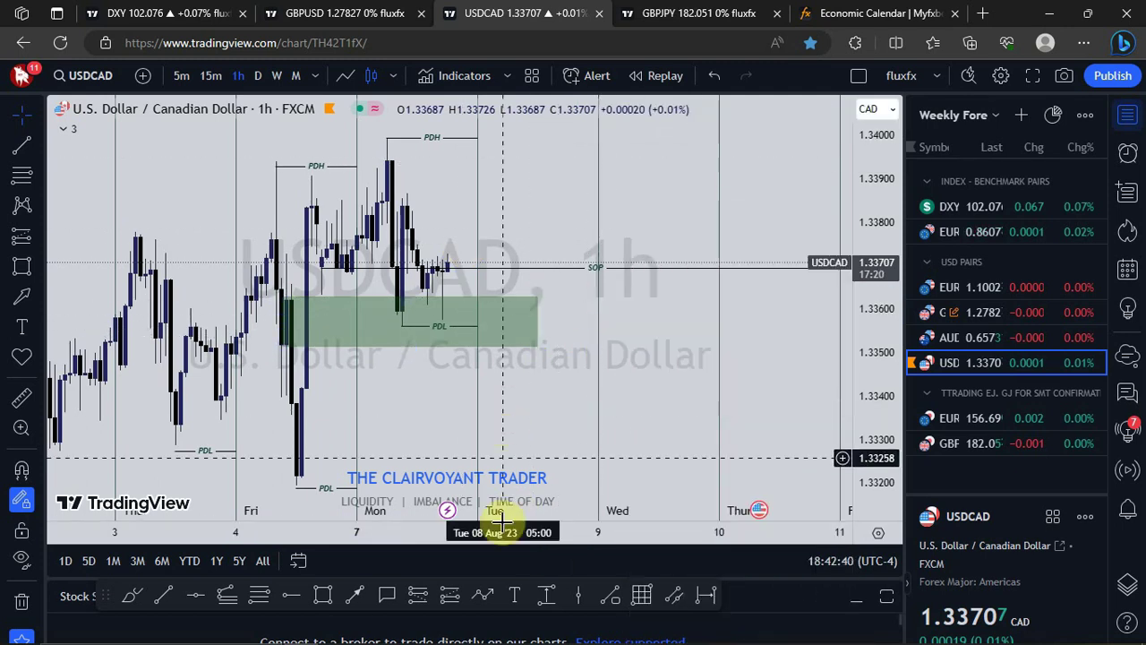
pyautogui.click(412, 328)
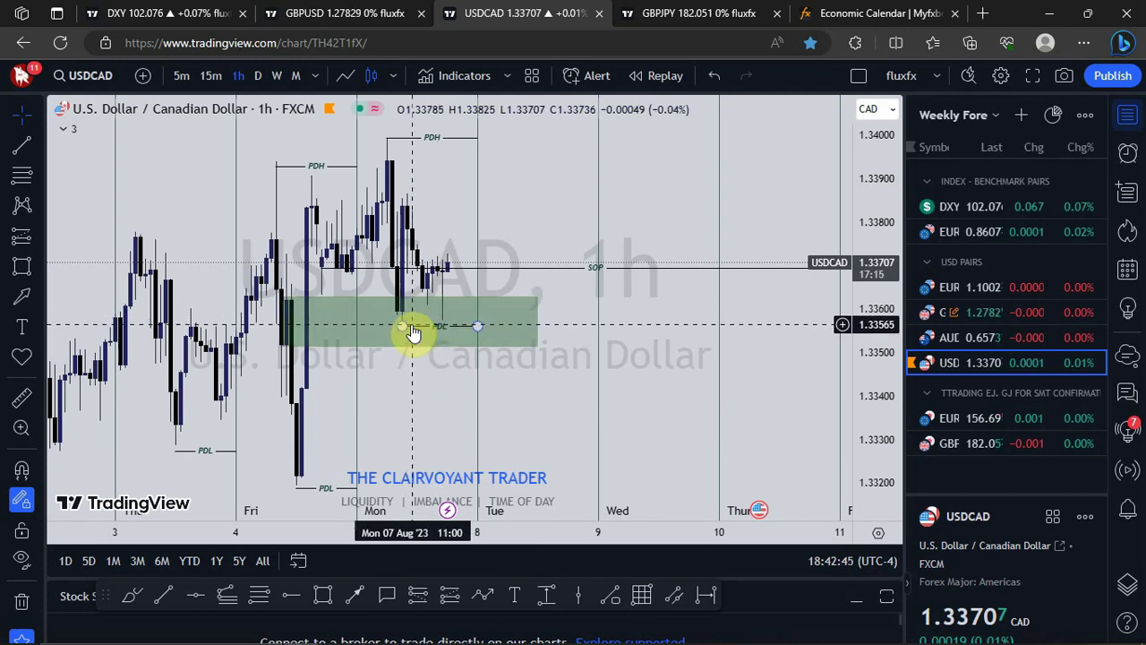
pyautogui.click(485, 593)
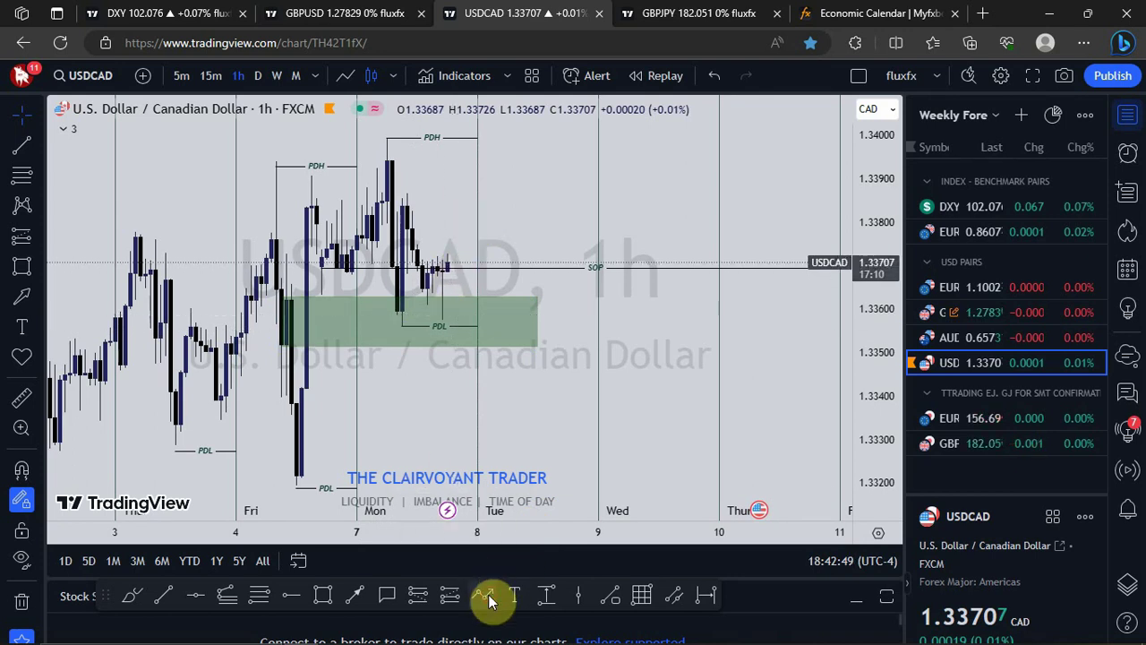
pyautogui.click(451, 265)
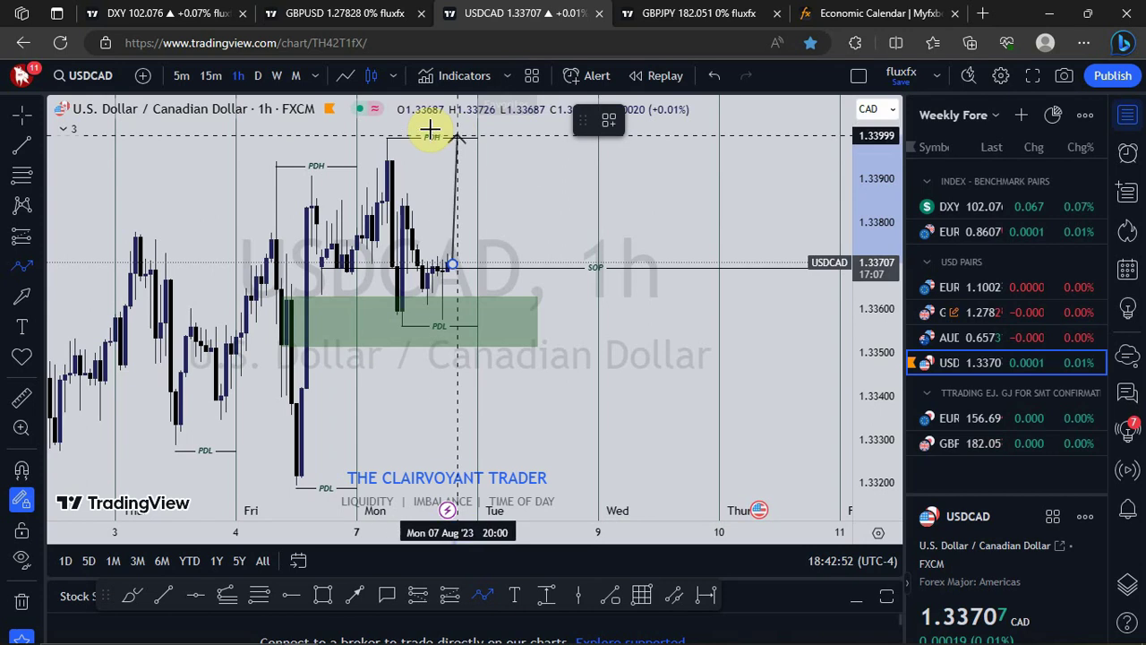
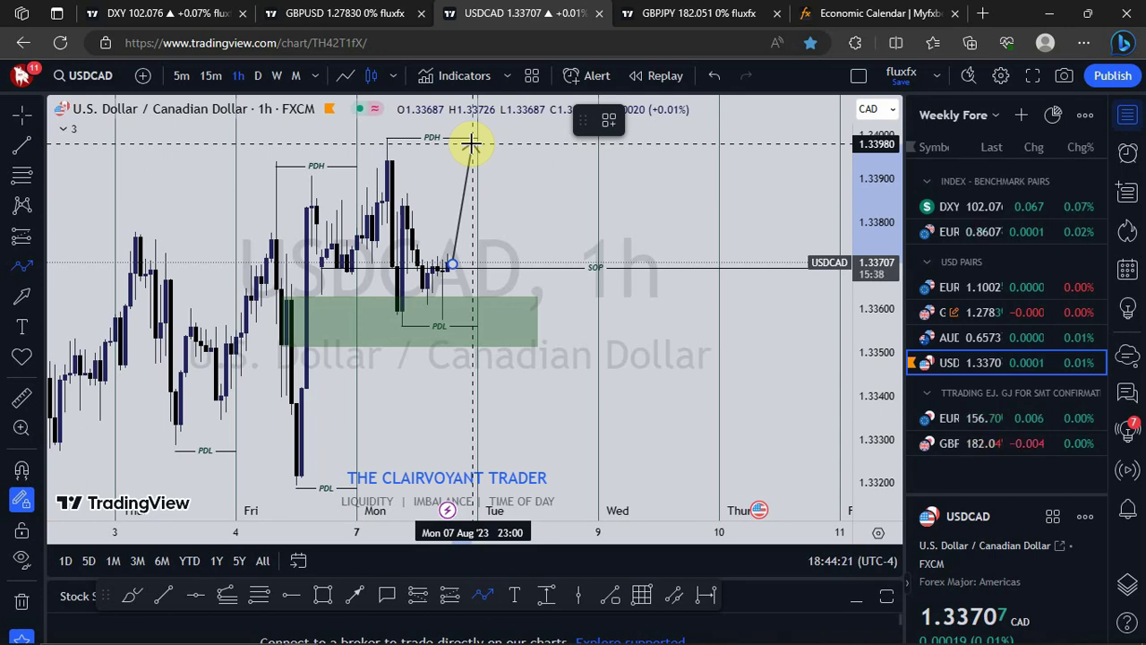
pyautogui.press('Escape')
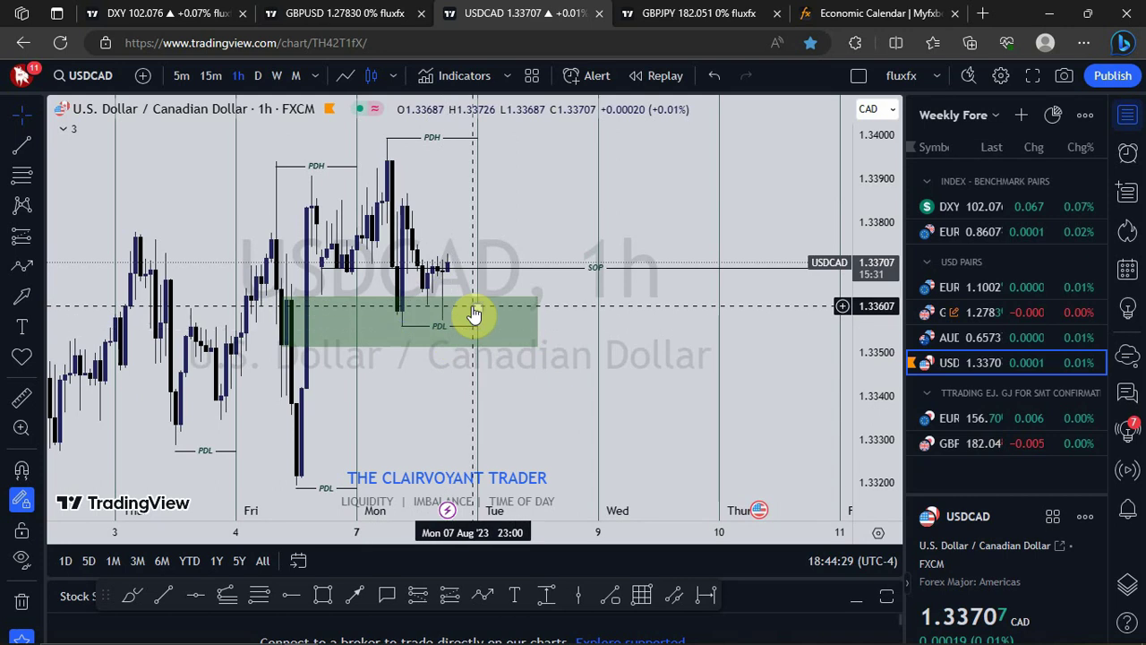
pyautogui.click(484, 596)
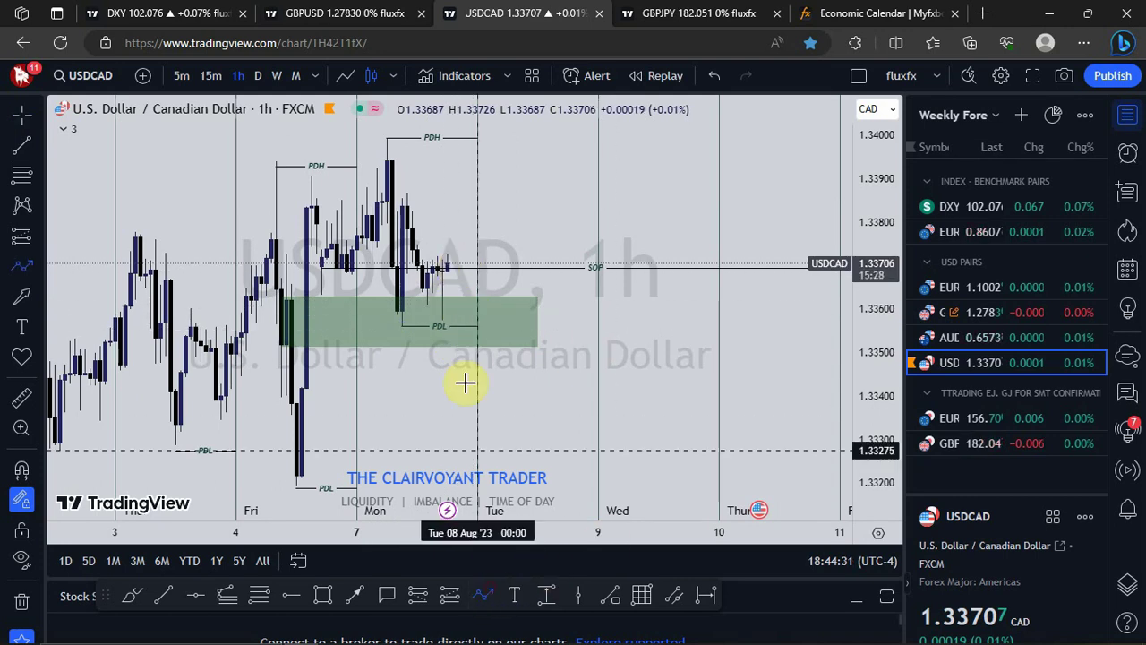
pyautogui.click(448, 272)
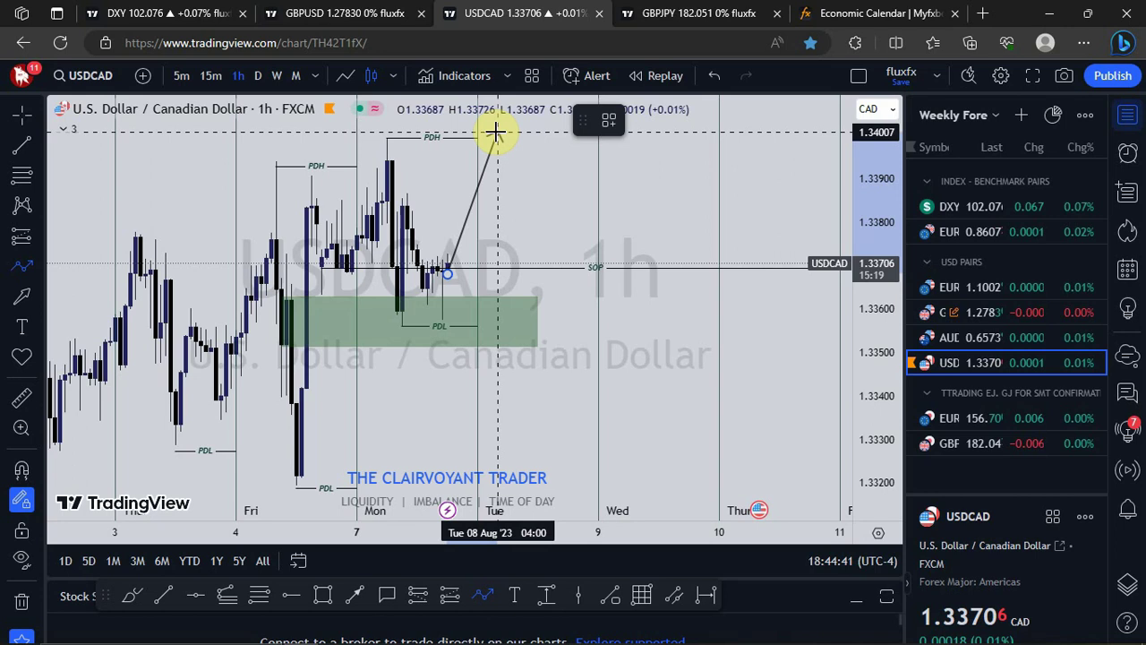
pyautogui.press('Escape')
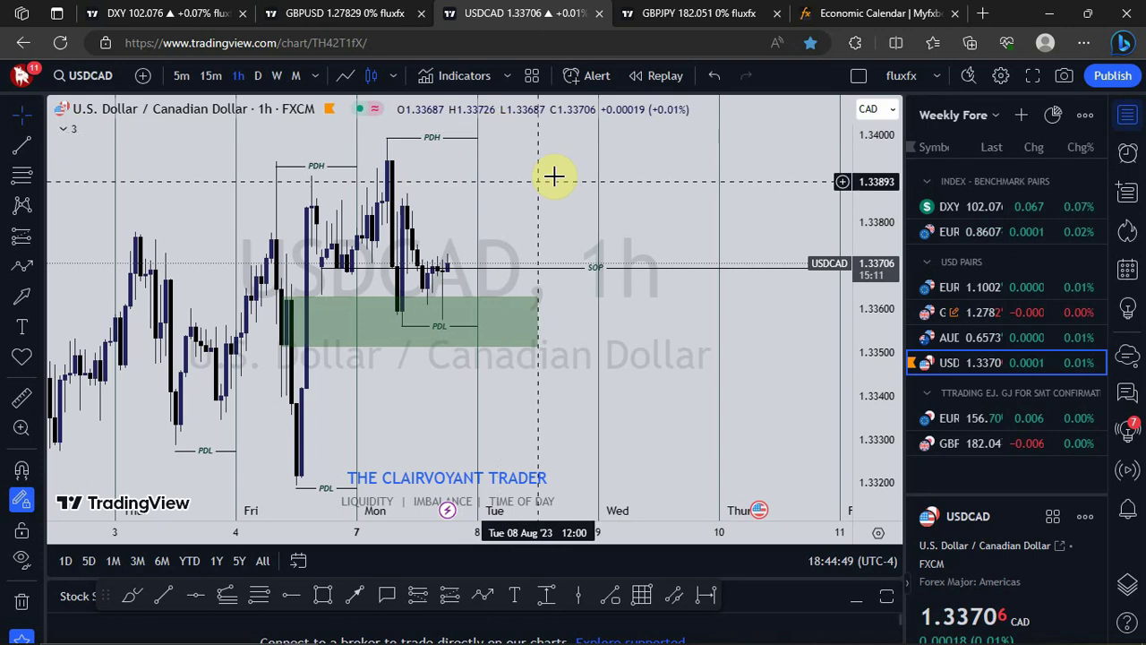
# Step: Open the GBPJPY chart, compare it with EURJPY from the watchlist, and return to GBPJPY
pyautogui.click(695, 12)
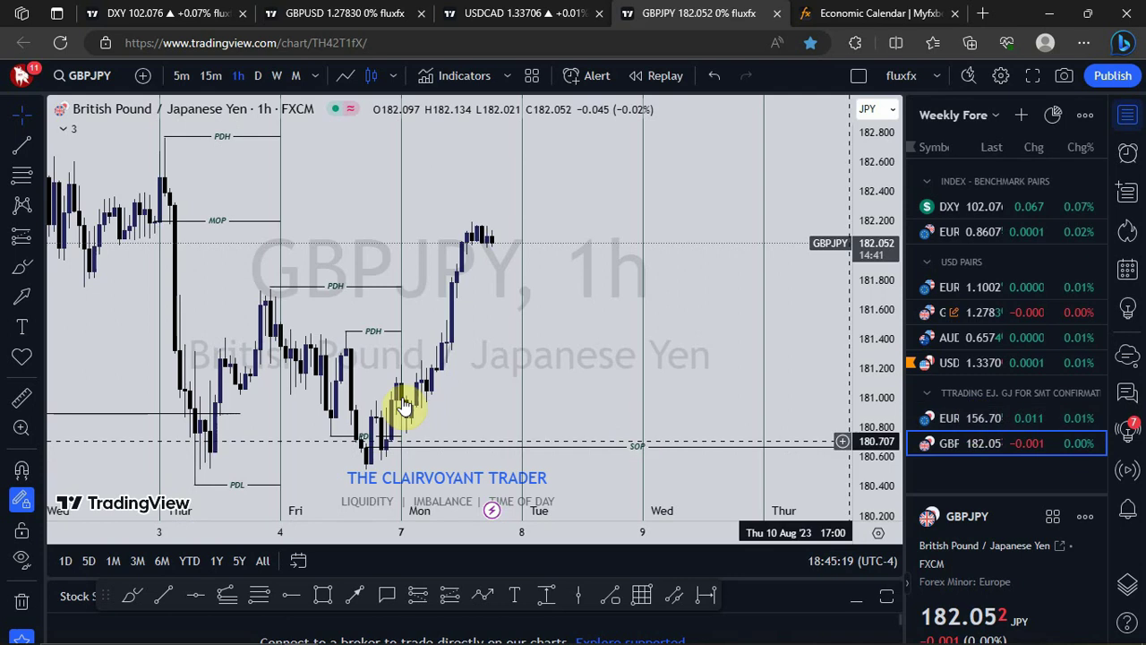
pyautogui.click(936, 420)
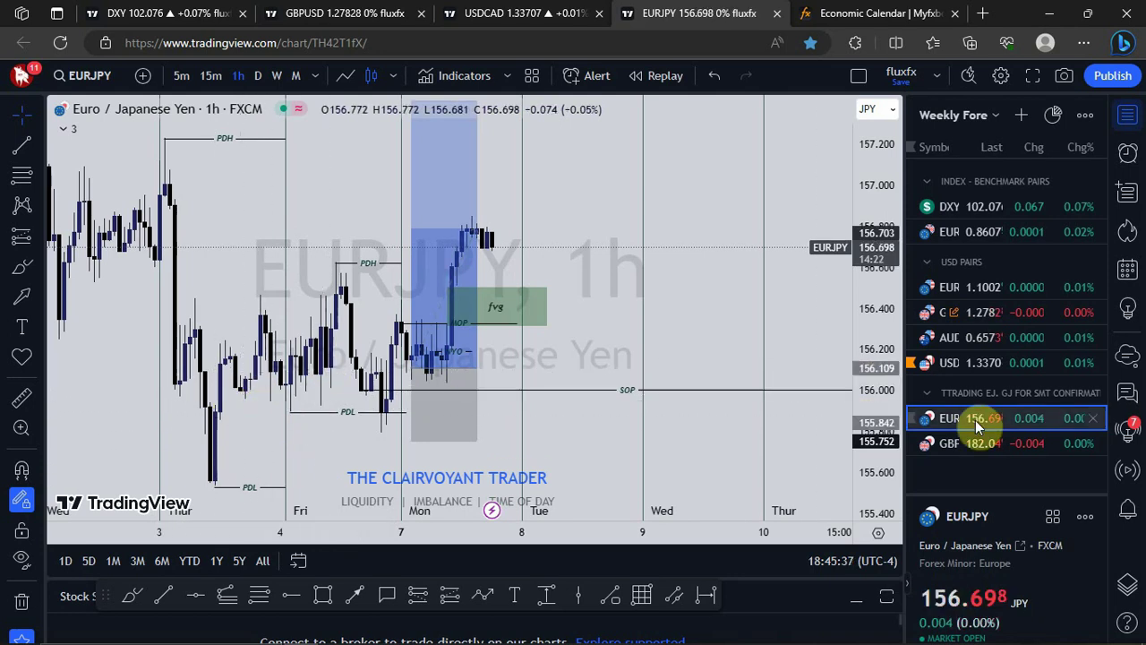
pyautogui.click(1008, 452)
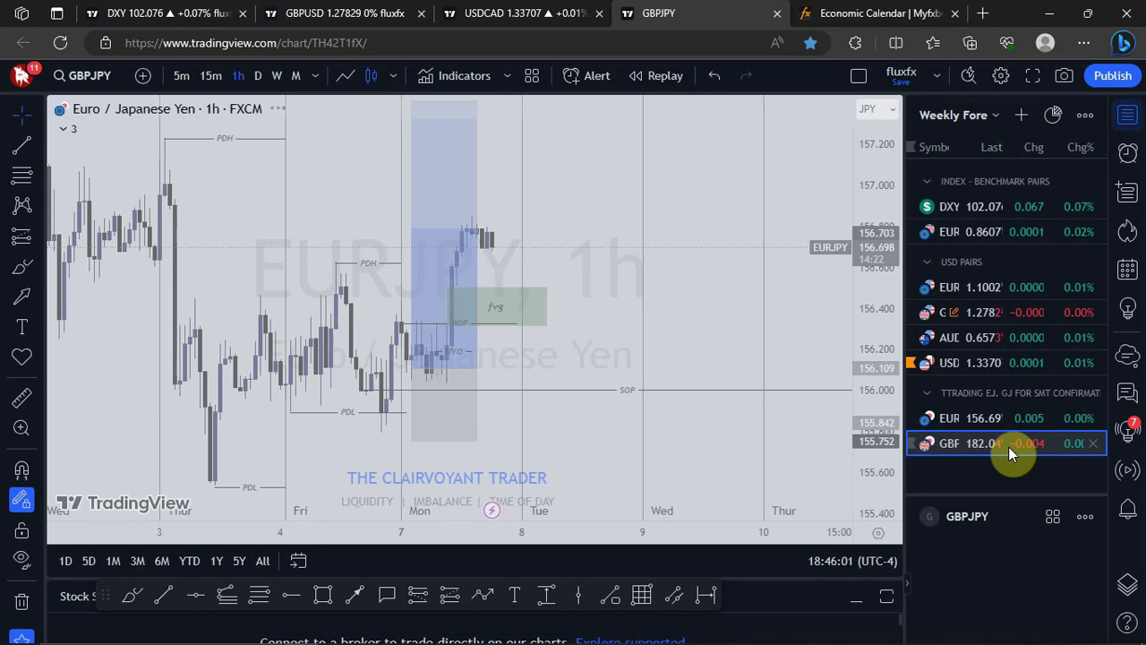
pyautogui.click(1009, 446)
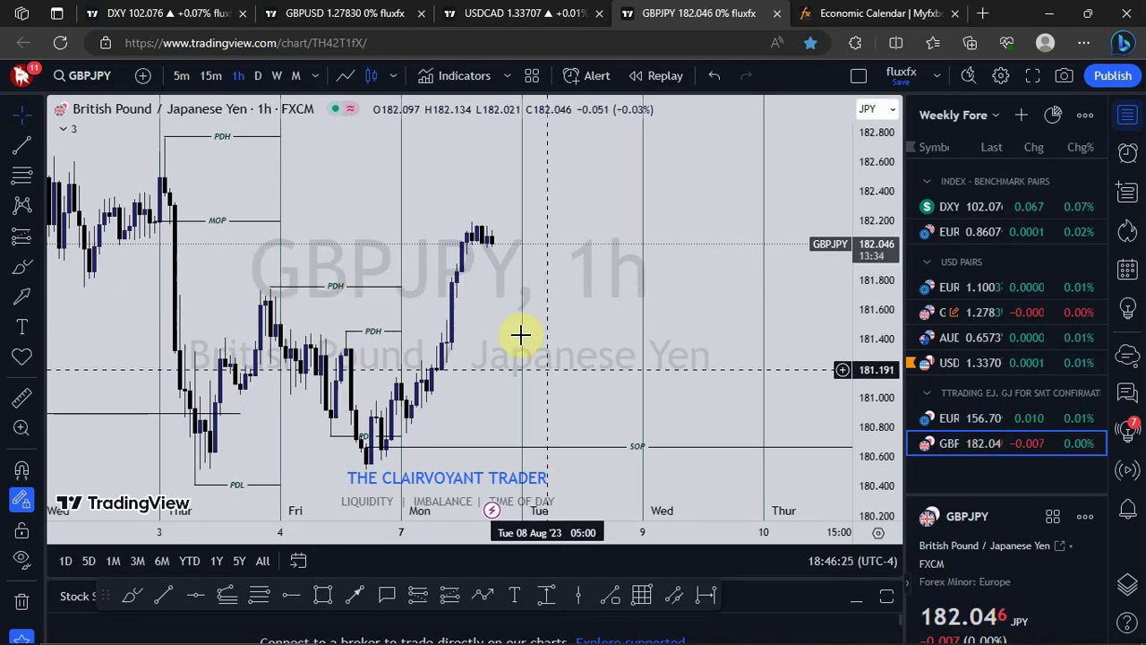
# Step: Draw a rectangle zone over Monday's rally on GBPJPY, from about 181.704 down to about 181.50, starting Mon 07 Aug 09:00
pyautogui.click(326, 596)
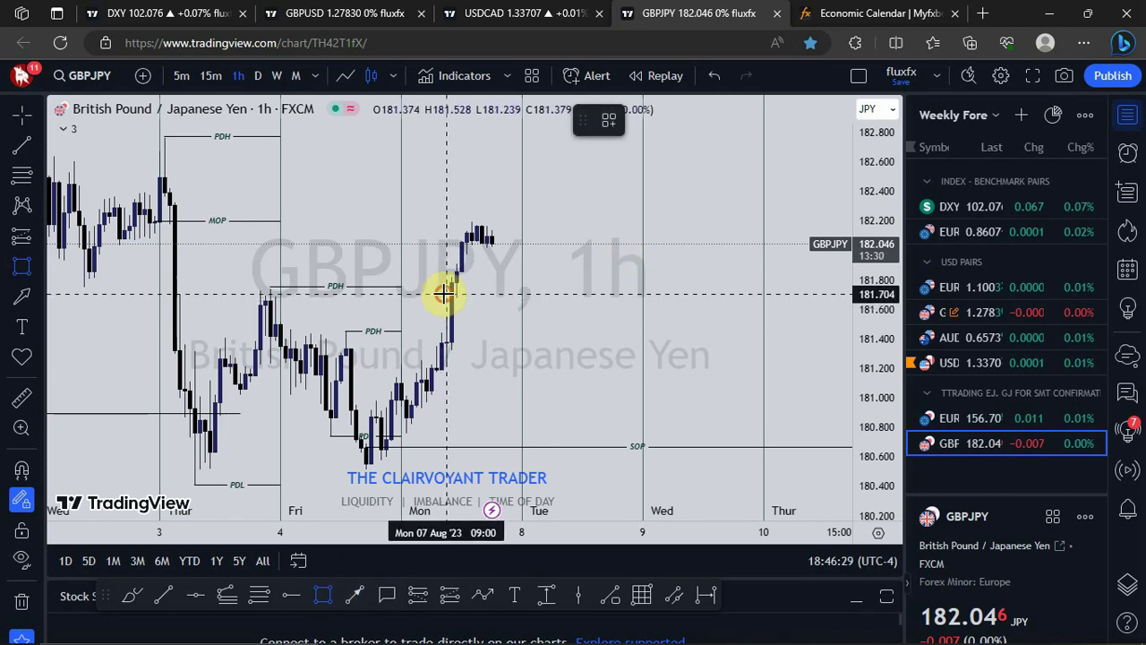
pyautogui.moveTo(445, 294)
pyautogui.mouseDown()
pyautogui.moveTo(522, 320)
pyautogui.moveTo(570, 320)
pyautogui.mouseUp()
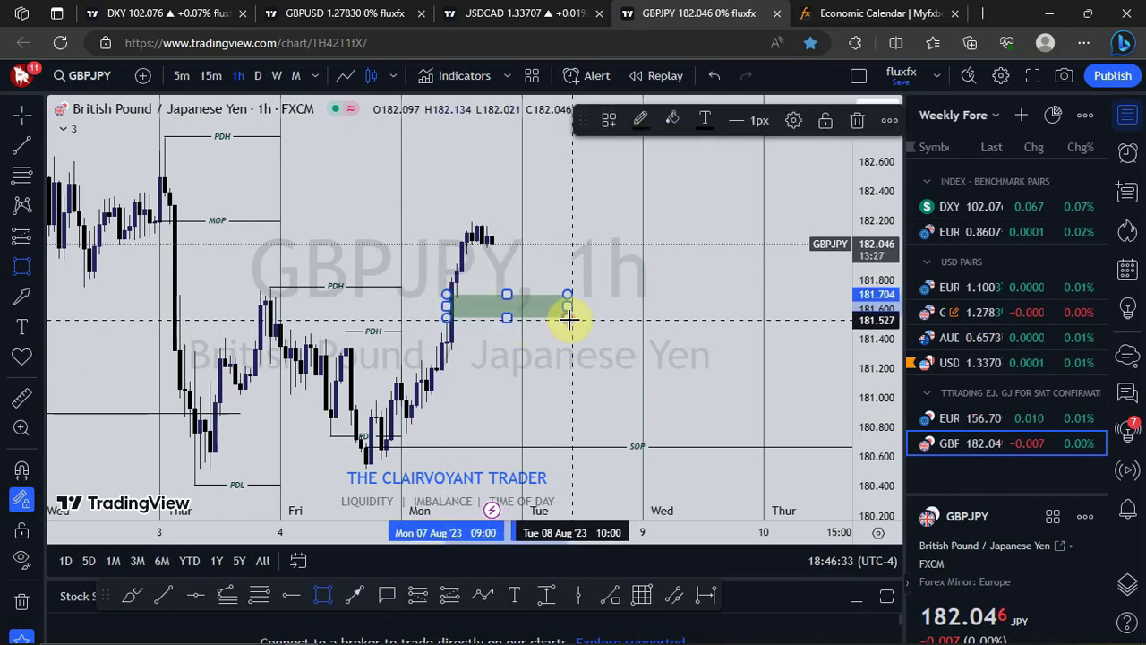
pyautogui.click(657, 335)
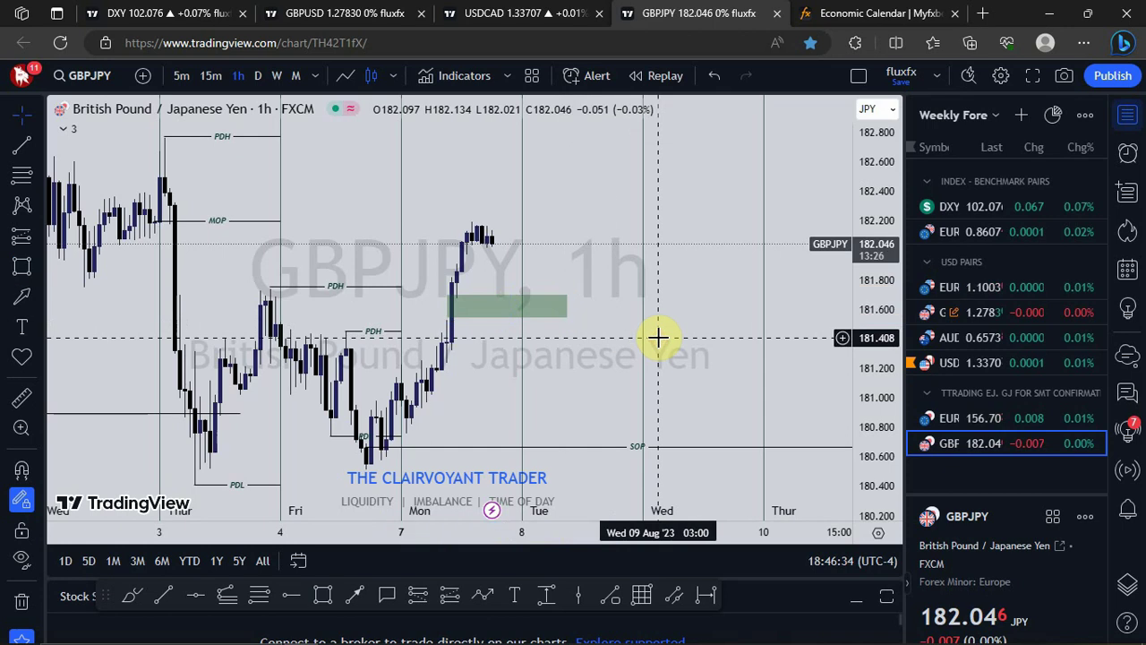
pyautogui.click(509, 318)
pyautogui.moveTo(507, 318); pyautogui.dragTo(506, 323)
pyautogui.click(486, 366)
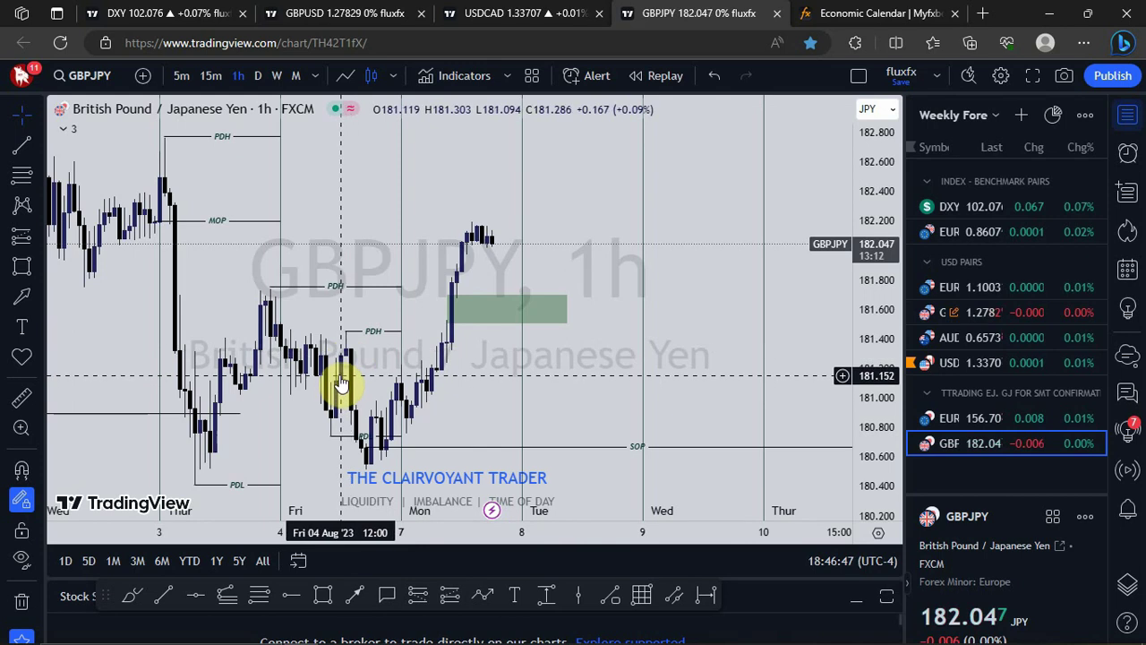
# Step: Draw a second GBPJPY rectangle zone from about 181.345 to 181.095, spanning Fri 04 Aug 11:00 to Tue 08 Aug 18:00
pyautogui.click(323, 595)
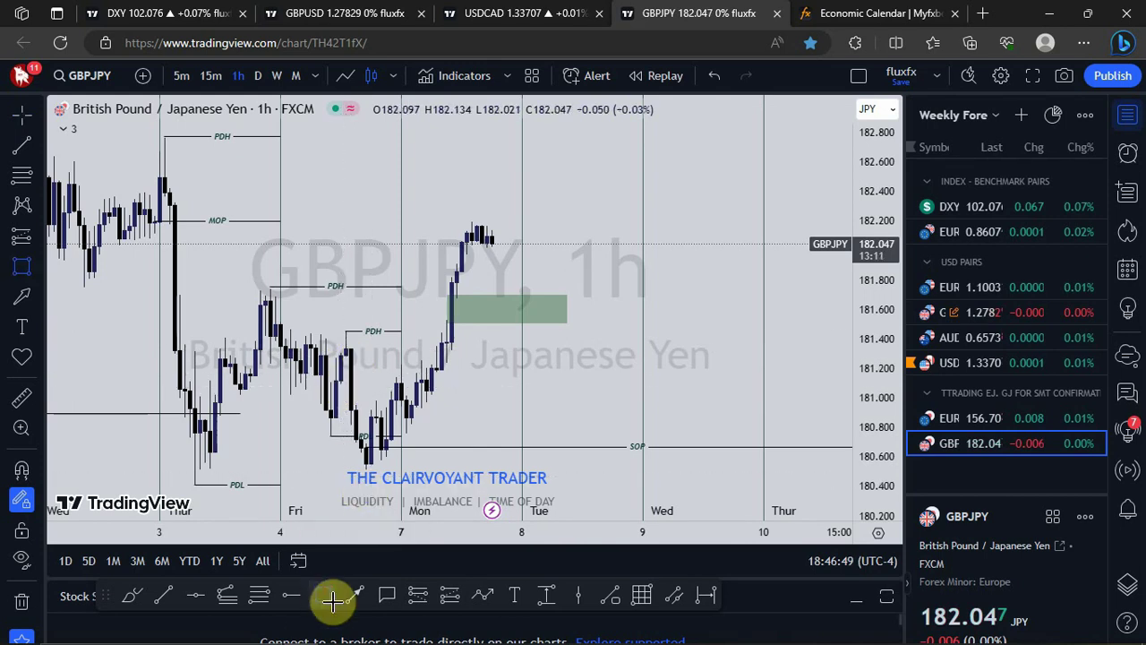
pyautogui.click(349, 347)
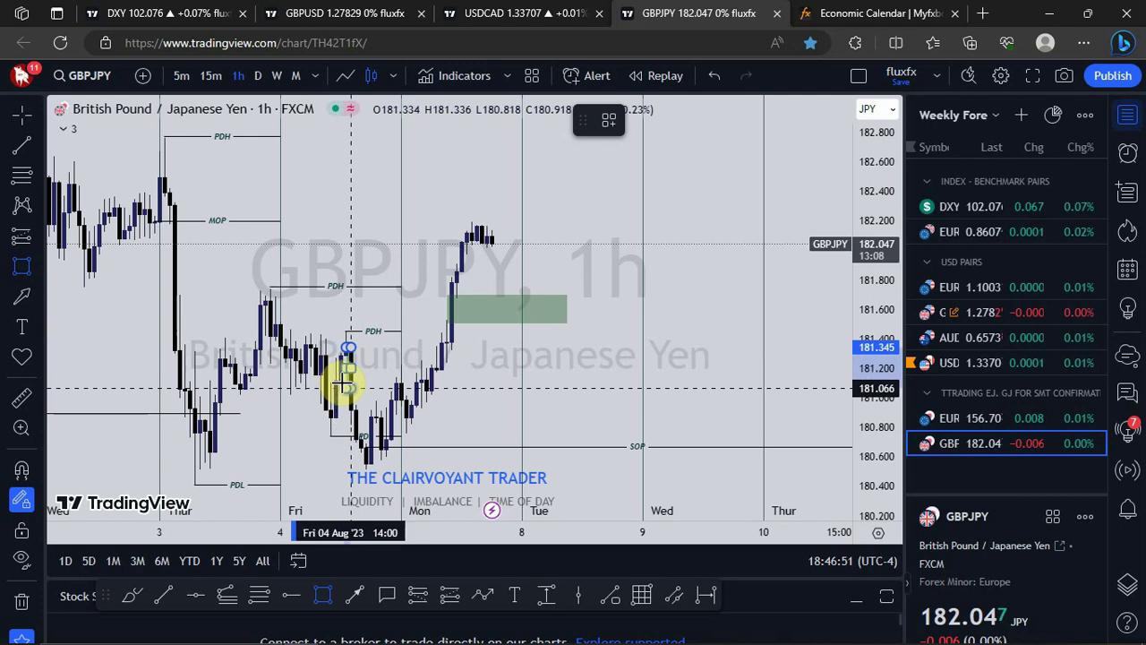
pyautogui.click(612, 384)
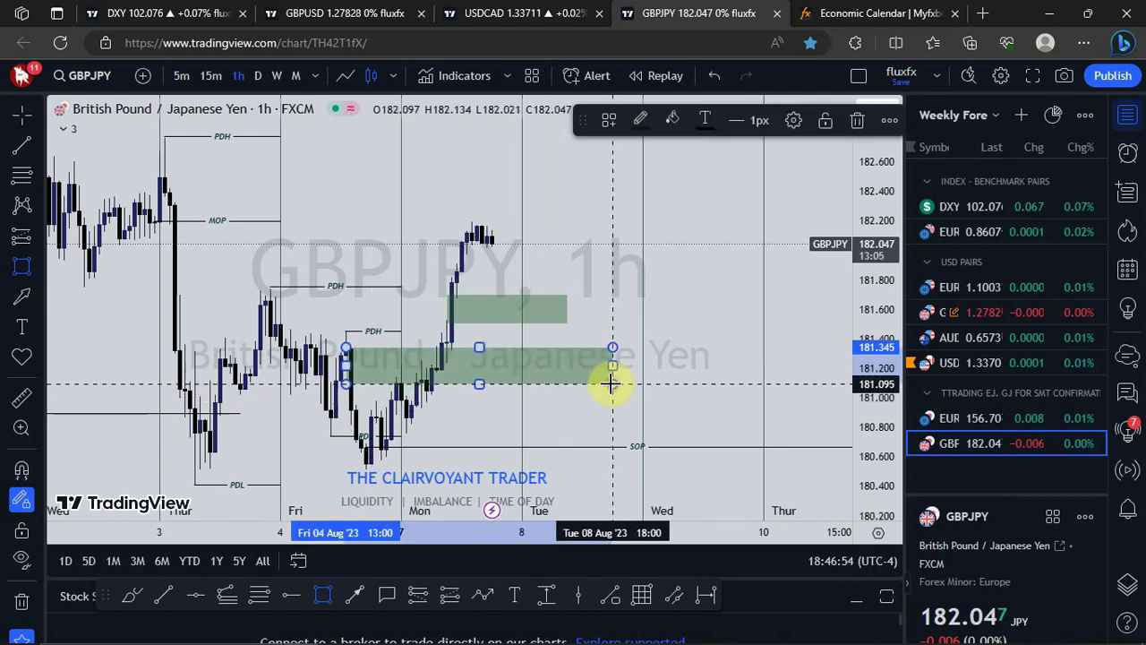
pyautogui.click(342, 374)
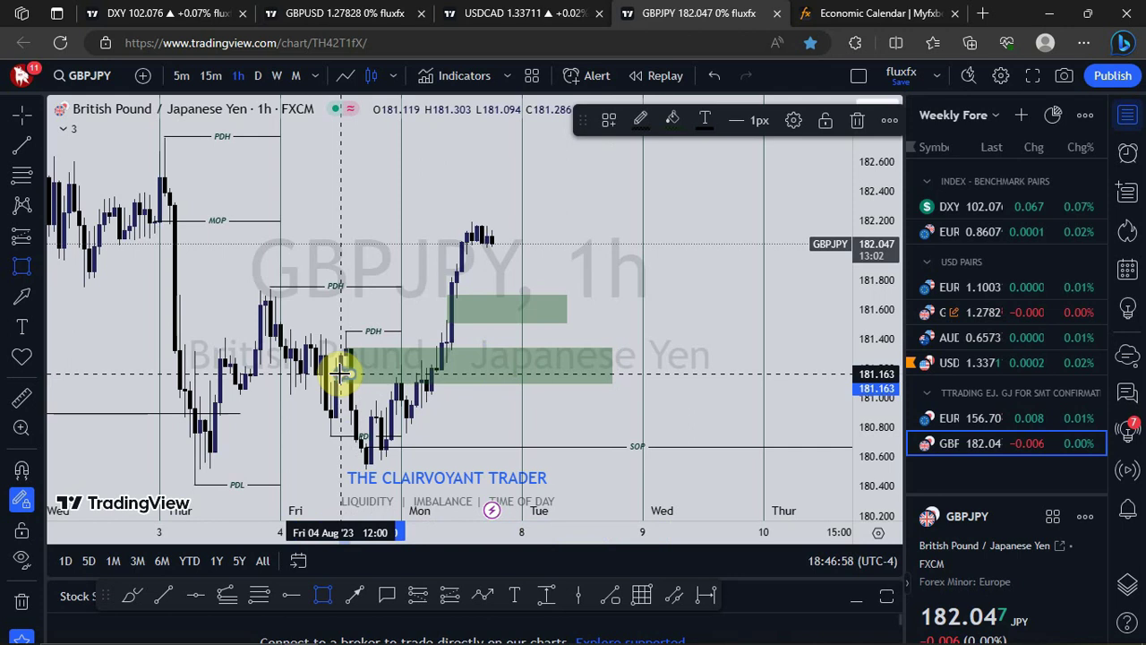
pyautogui.click(344, 371)
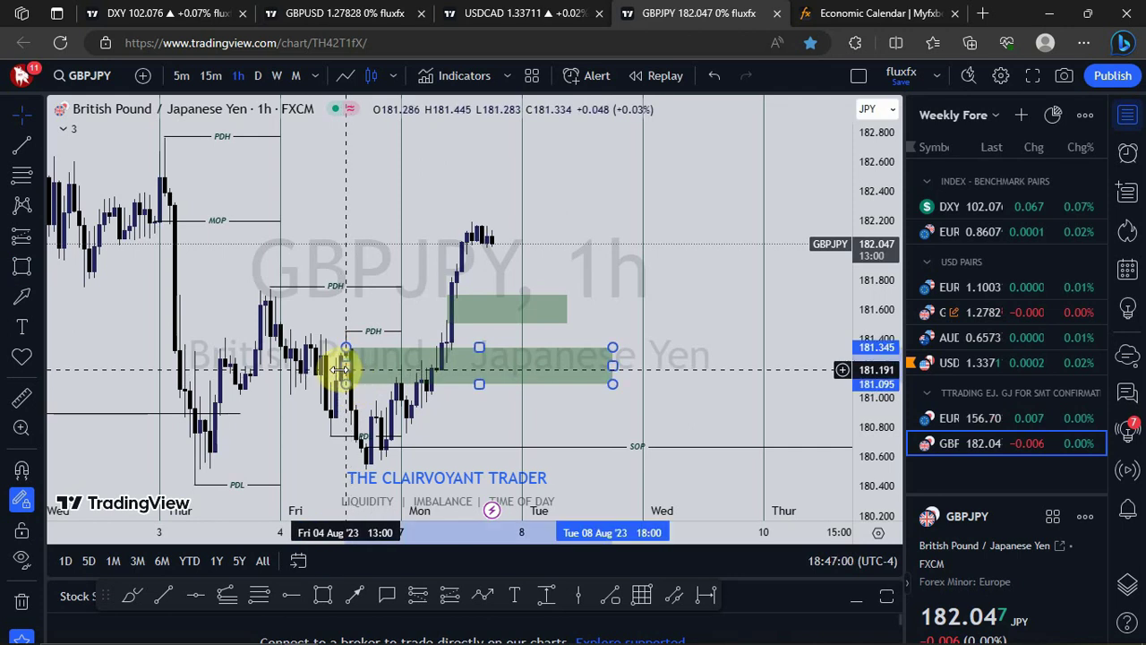
pyautogui.moveTo(344, 369); pyautogui.dragTo(334, 369)
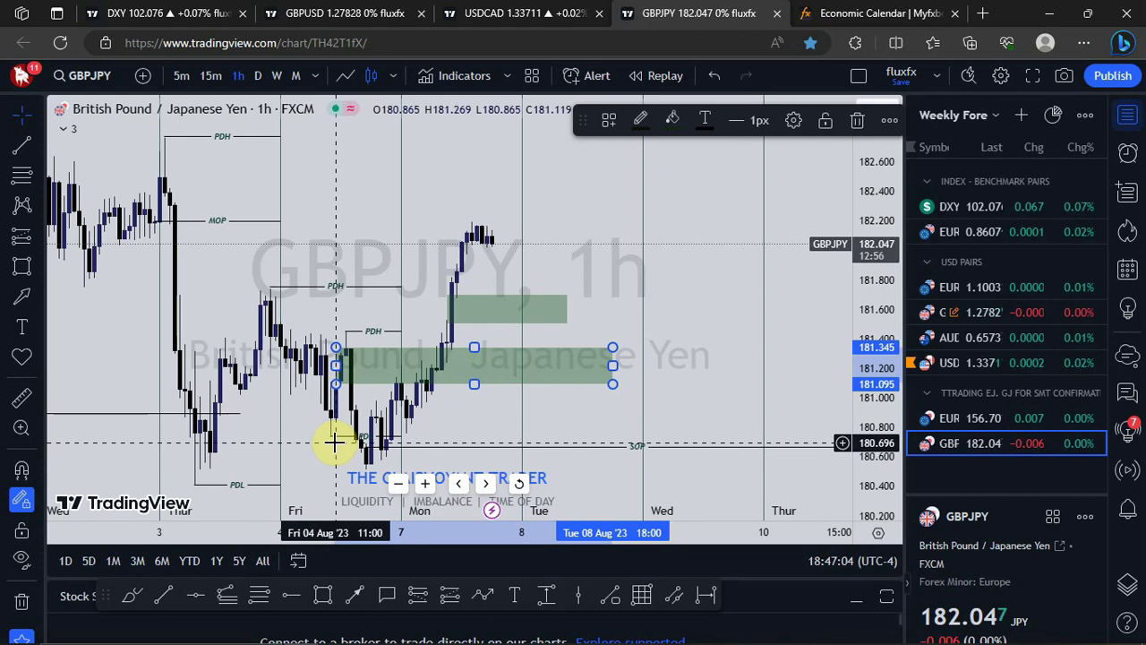
pyautogui.moveTo(332, 436); pyautogui.dragTo(433, 439)
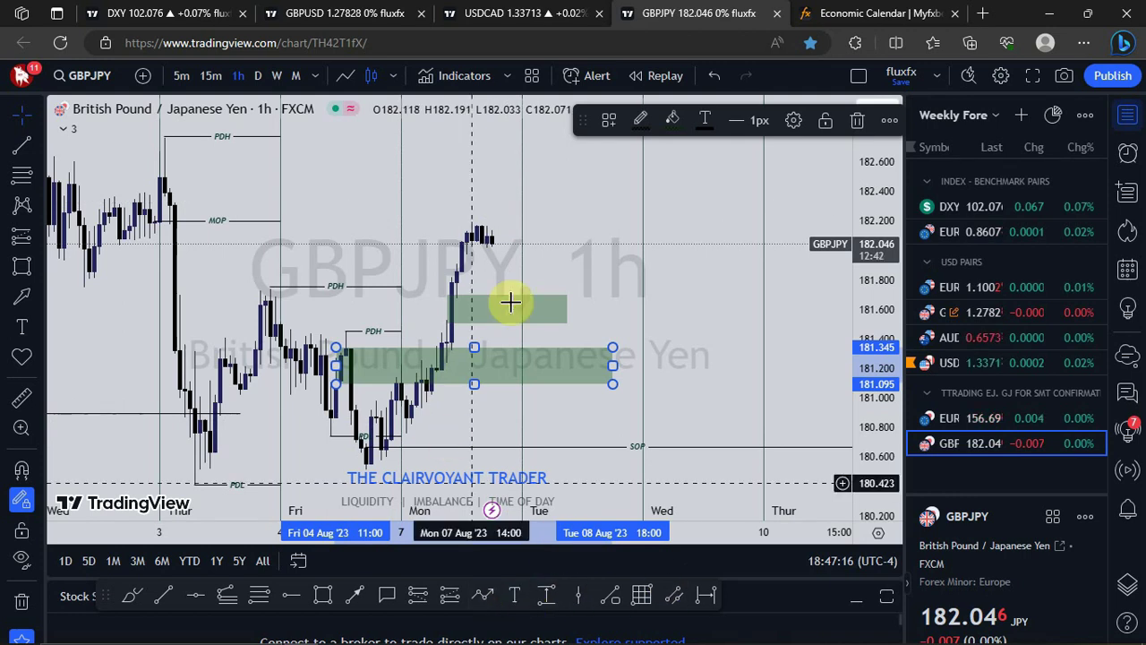
# Step: Draw a projected path arrow on GBPJPY from the latest candle down into the upper green zone, then up to about 182.741 on Tue 08 Aug 20:00
pyautogui.click(486, 256)
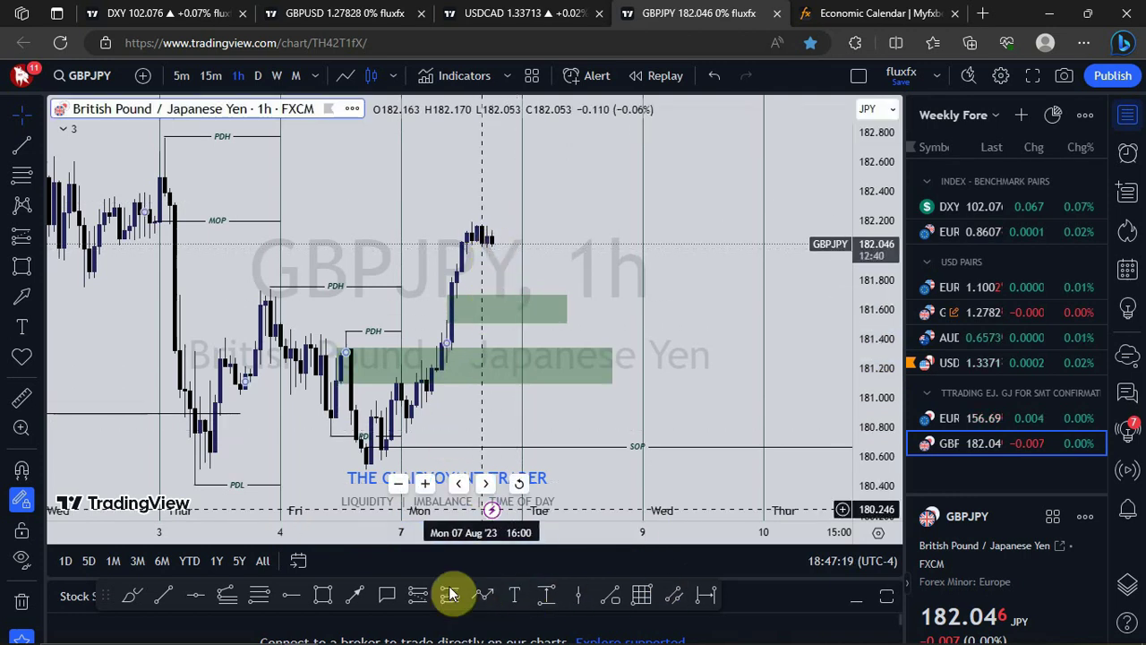
pyautogui.click(482, 596)
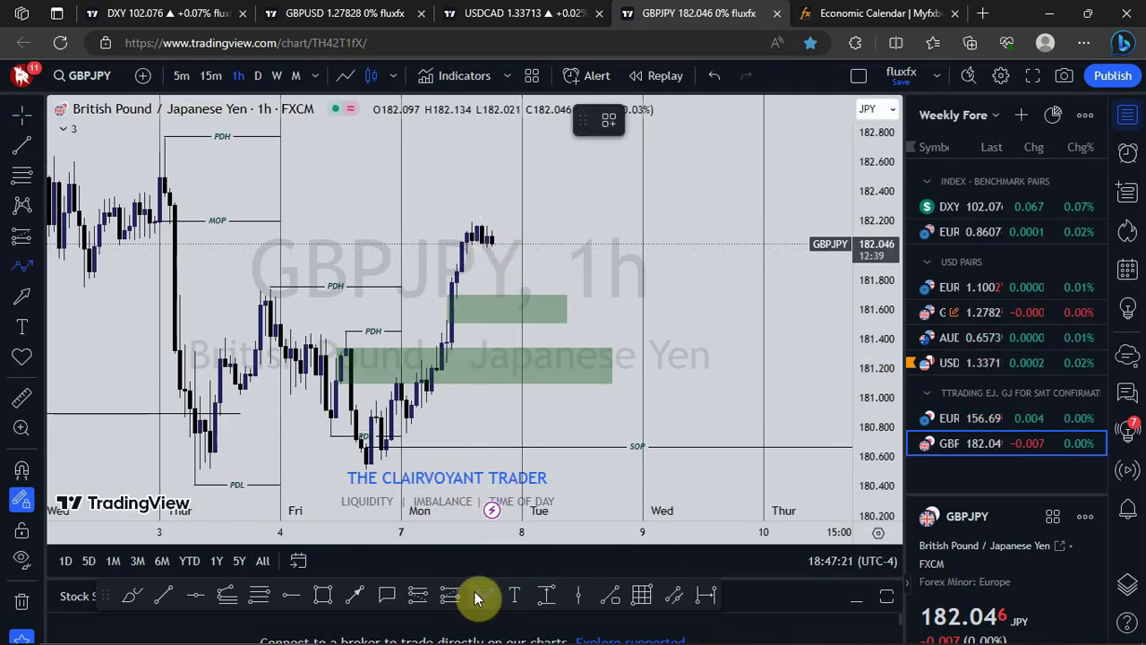
pyautogui.click(497, 245)
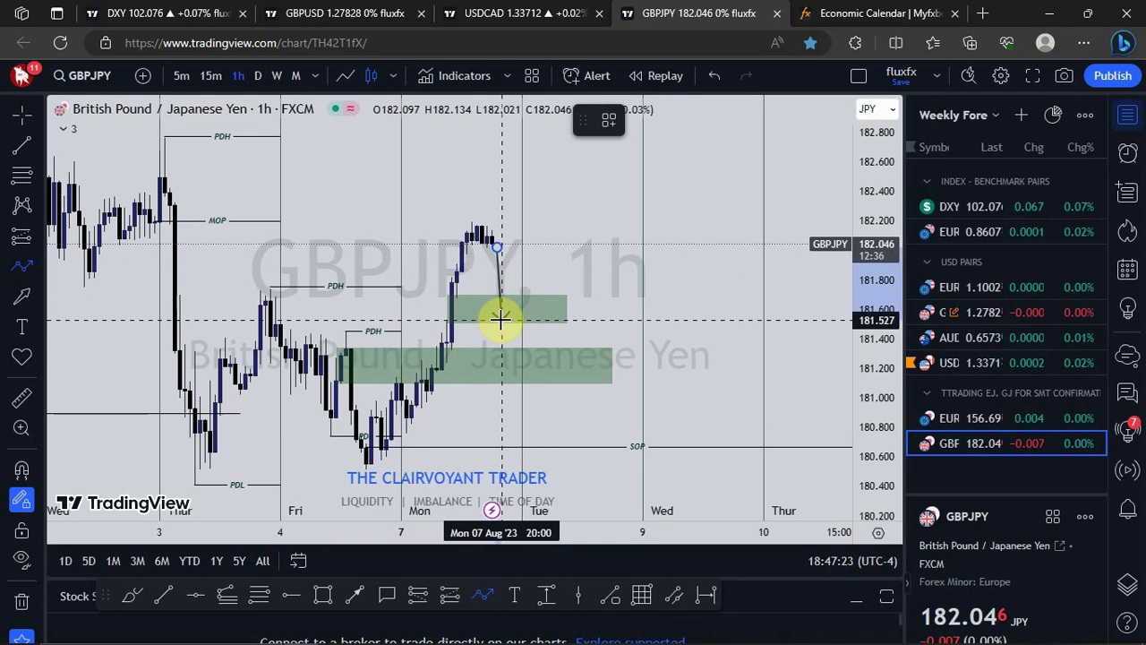
pyautogui.click(501, 316)
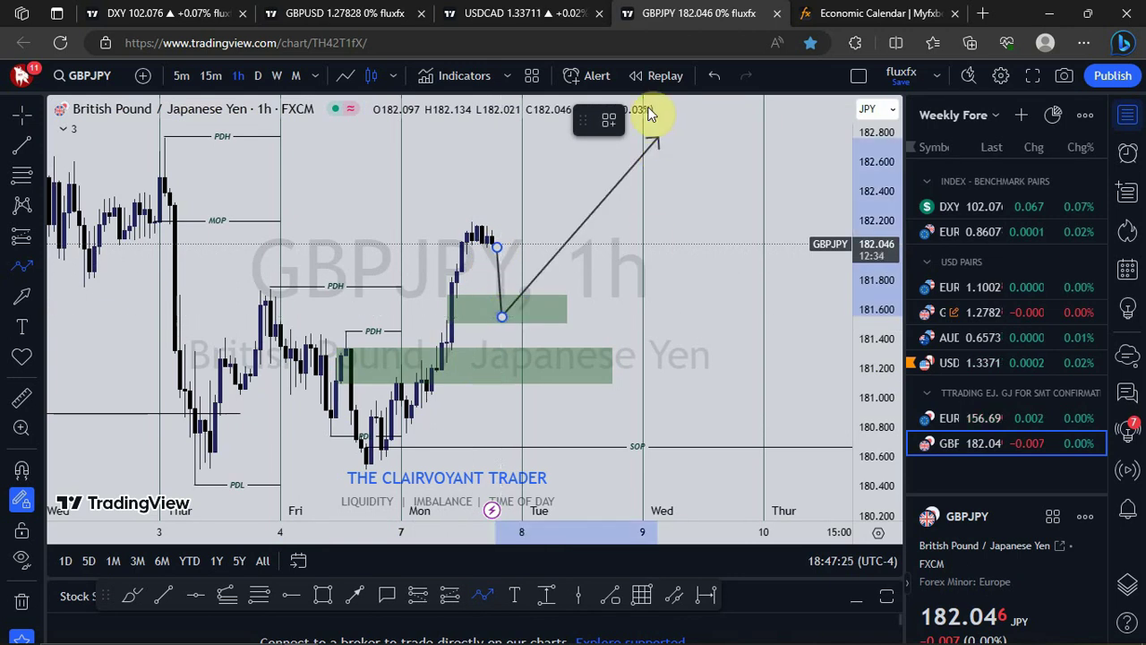
pyautogui.doubleClick(619, 142)
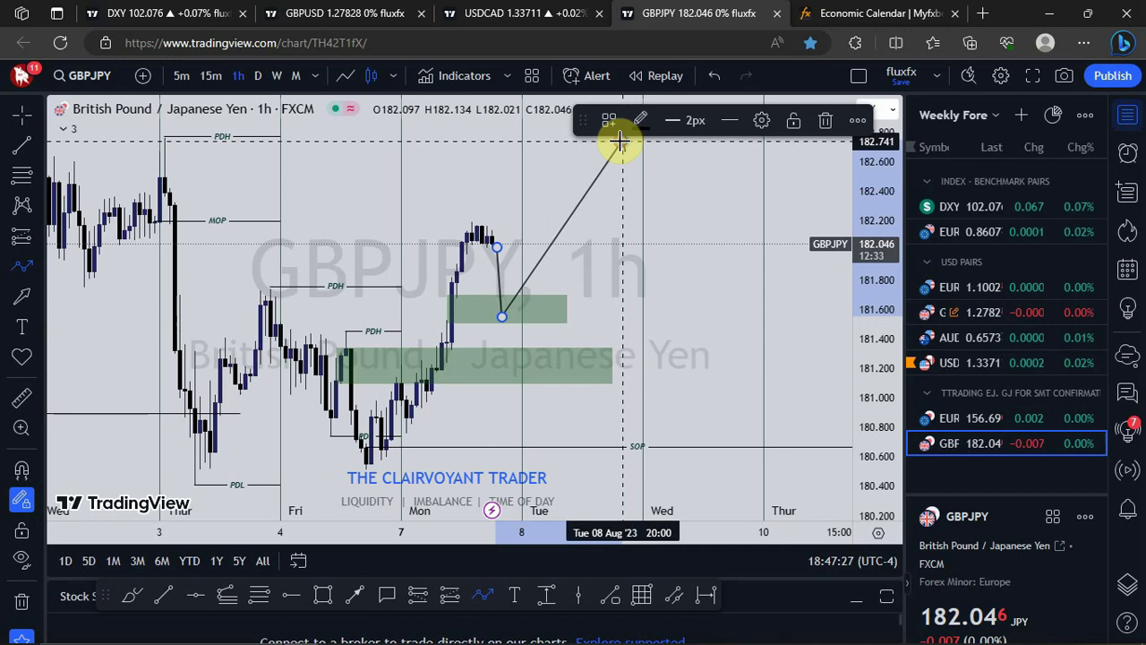
# Step: Draw a second projected path arrow from below the latest candle down into the lower green zone and up to about 182.65 early on Wed 09 Aug
pyautogui.click(490, 268)
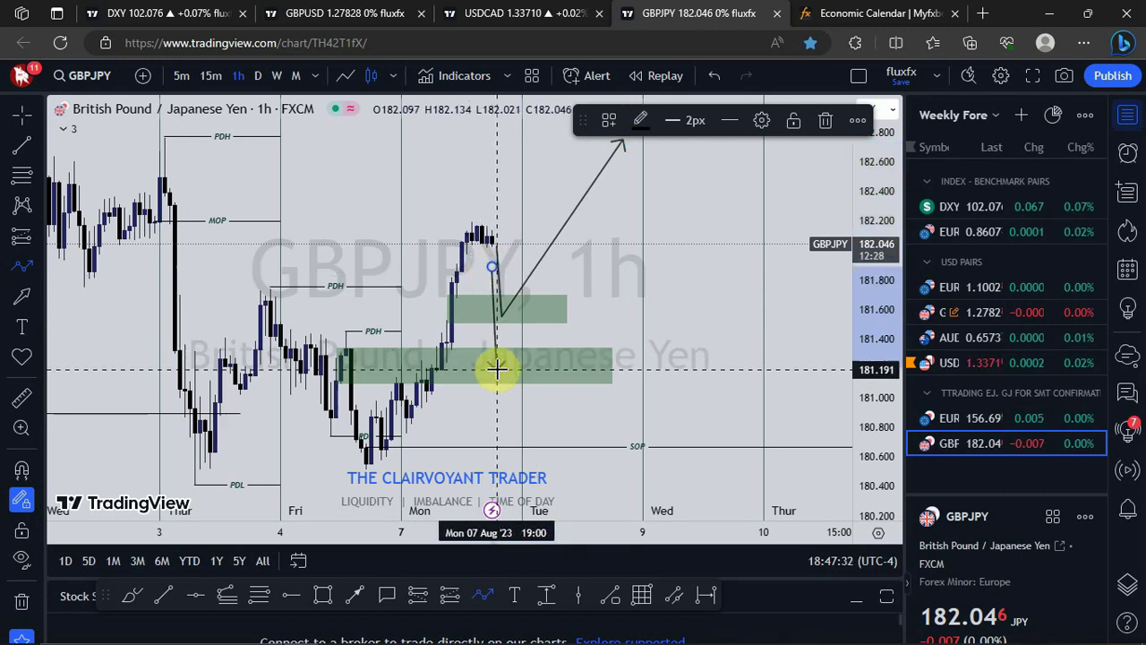
pyautogui.click(501, 376)
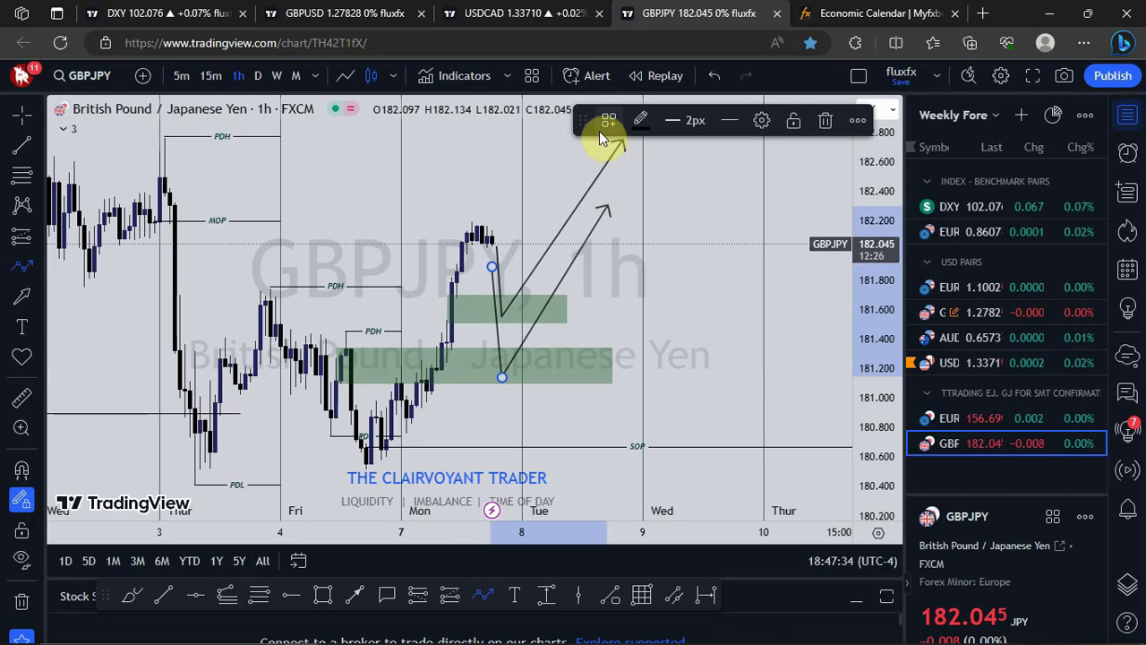
pyautogui.doubleClick(652, 154)
pyautogui.click(735, 216)
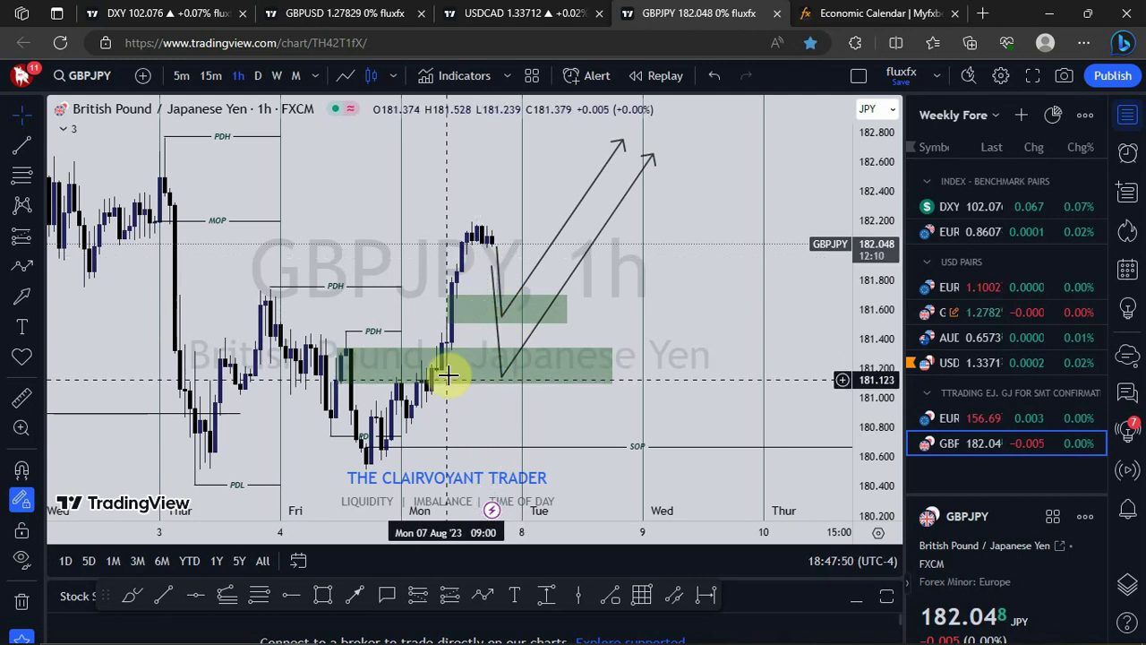
# Step: Delete both projected path arrows from the GBPJPY chart, keeping the two green zones
pyautogui.click(649, 163)
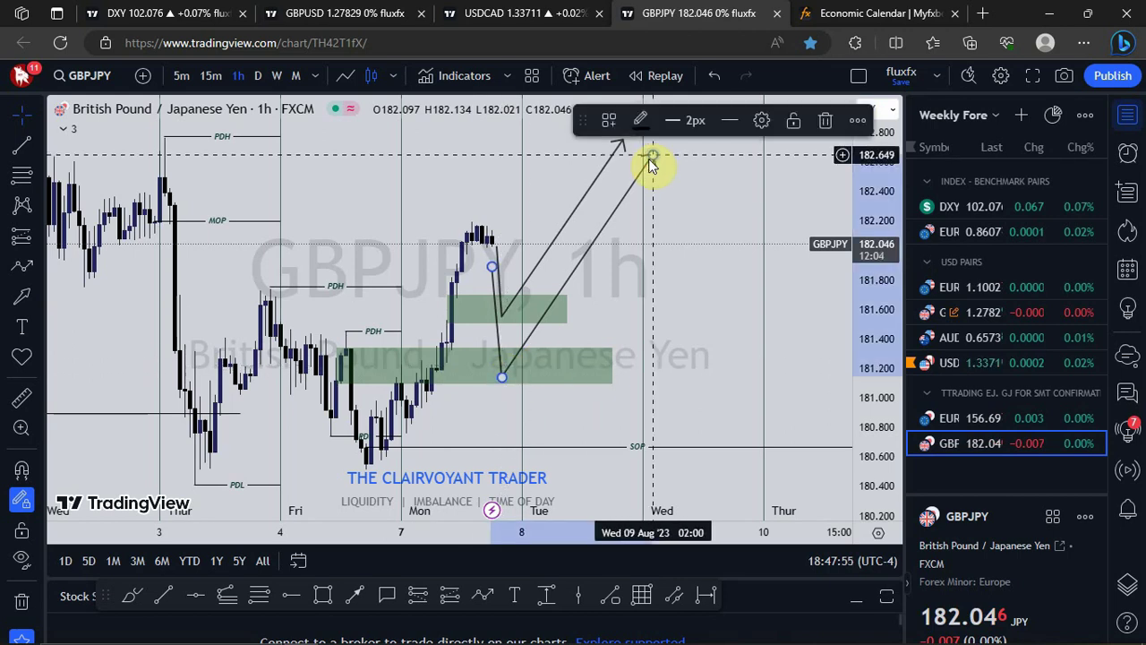
pyautogui.click(827, 122)
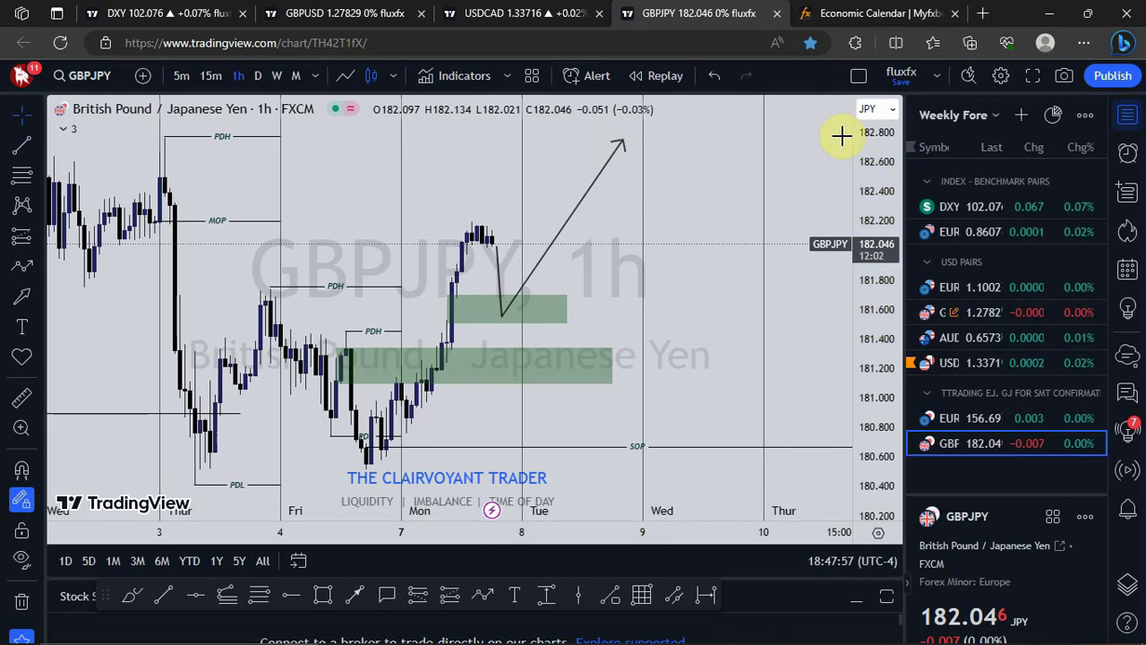
pyautogui.click(619, 157)
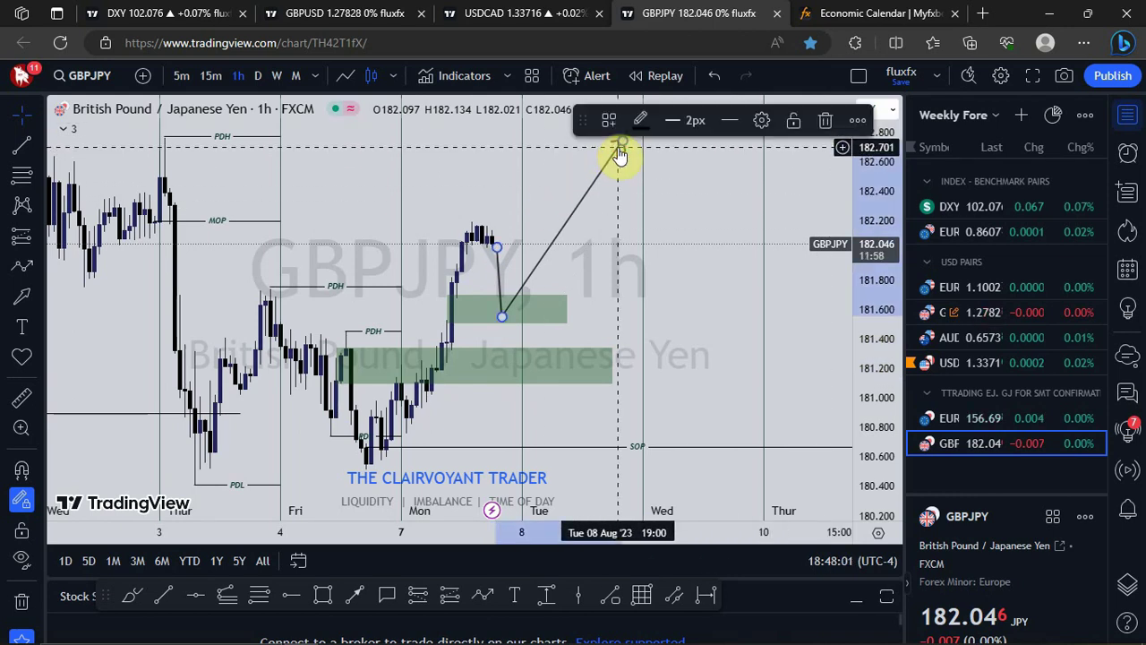
pyautogui.click(823, 124)
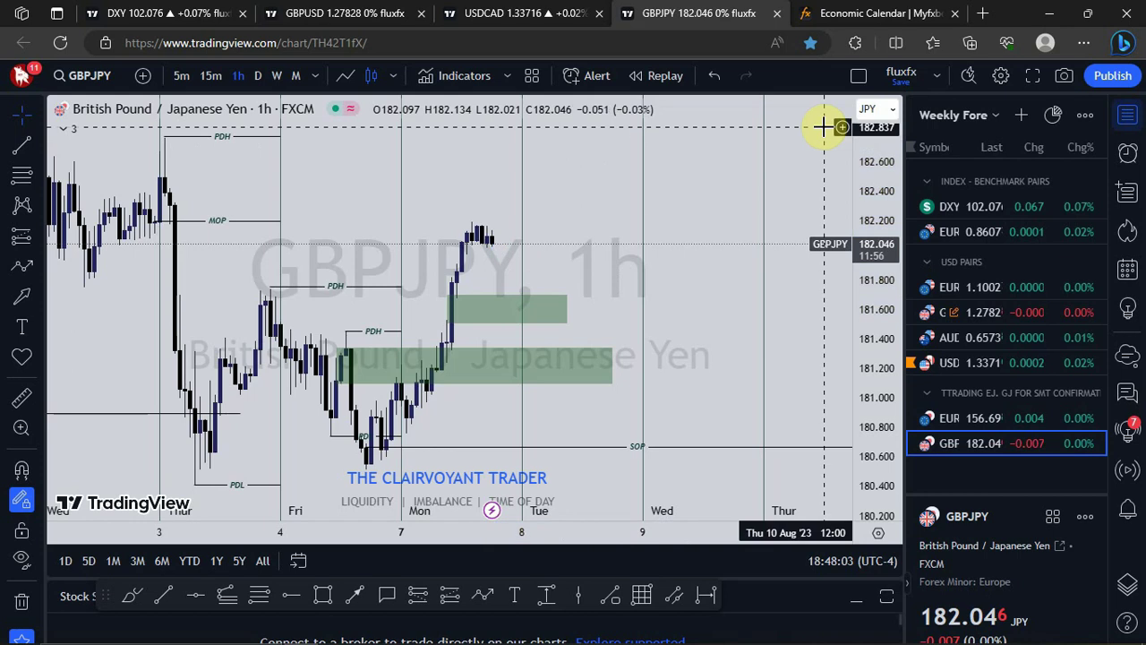